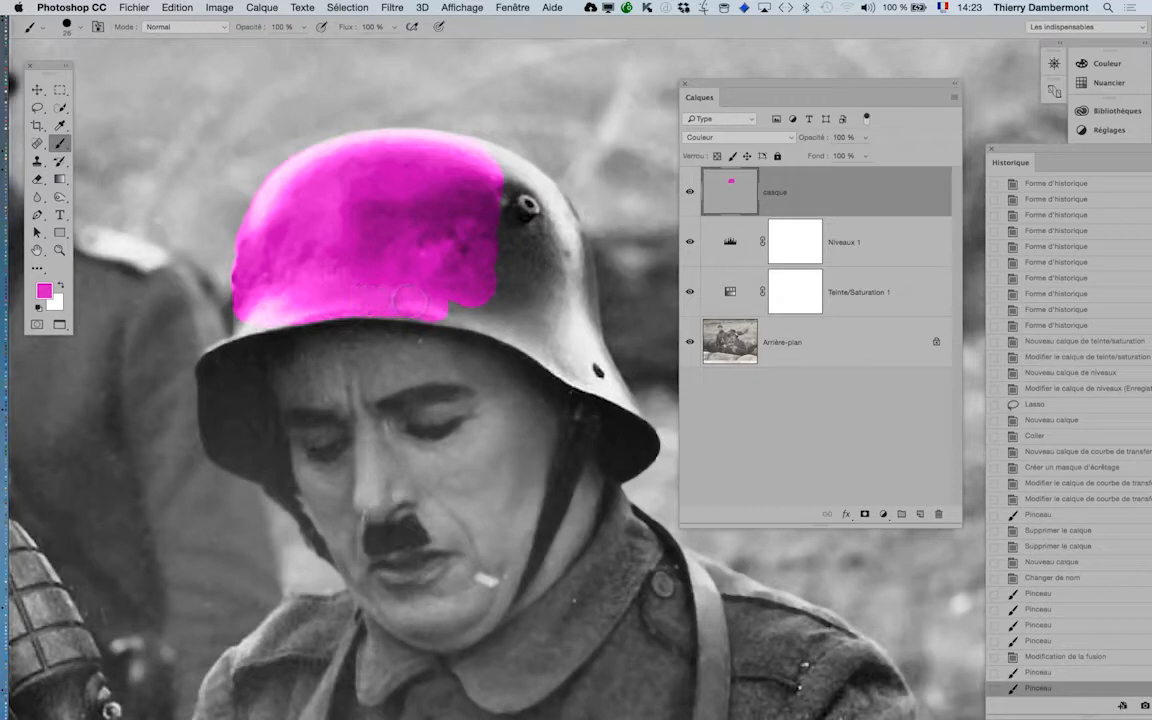
Paint magenta over the rest of the helmet on the casque layer, covering its right side and the right end of its lower edge
mouse_move(509, 324)
left_mouse_down()
mouse_move(565, 353)
mouse_move(505, 272)
mouse_move(479, 286)
mouse_move(517, 295)
mouse_move(500, 208)
mouse_move(421, 168)
mouse_move(428, 158)
mouse_move(509, 170)
mouse_move(611, 244)
left_mouse_up()
mouse_move(630, 352)
left_mouse_down()
mouse_move(594, 300)
mouse_move(582, 240)
mouse_move(535, 195)
mouse_move(540, 243)
left_mouse_up()
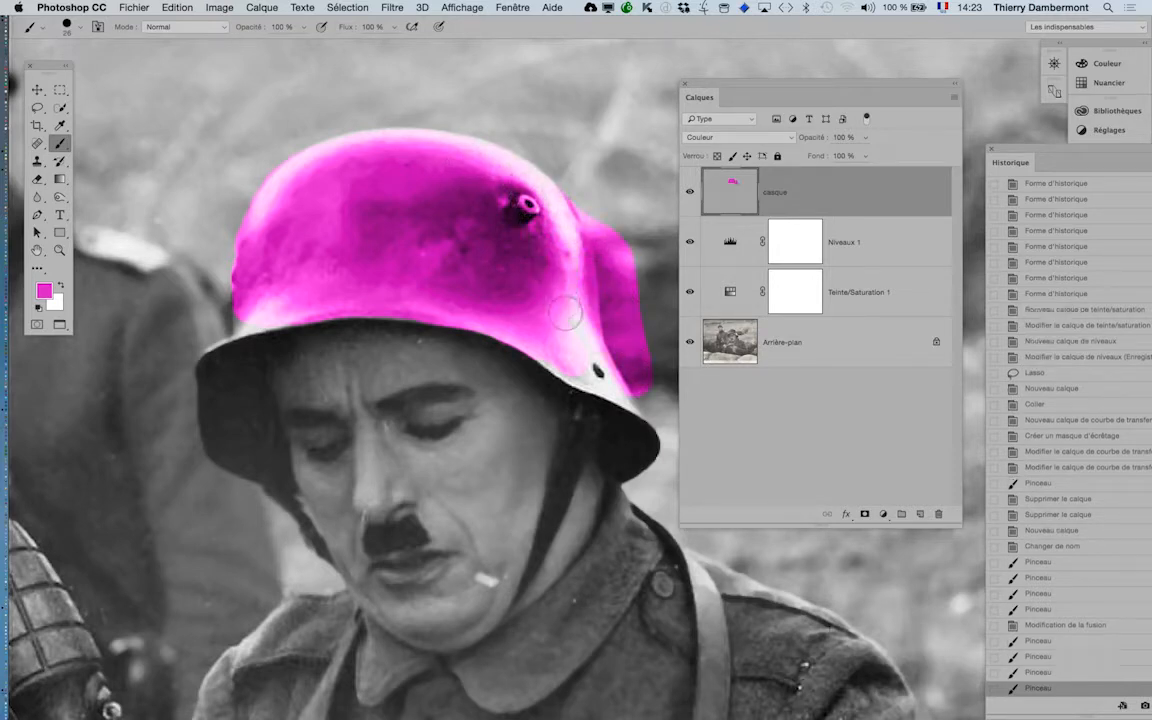
mouse_move(571, 331)
left_mouse_down()
mouse_move(604, 380)
mouse_move(574, 349)
mouse_move(576, 377)
mouse_move(545, 355)
left_mouse_up()
left_click_drag(608, 389, 661, 413)
Erase the magenta that spills past the helmet's right edge onto the background
left_click_drag(61, 73, 233, 102)
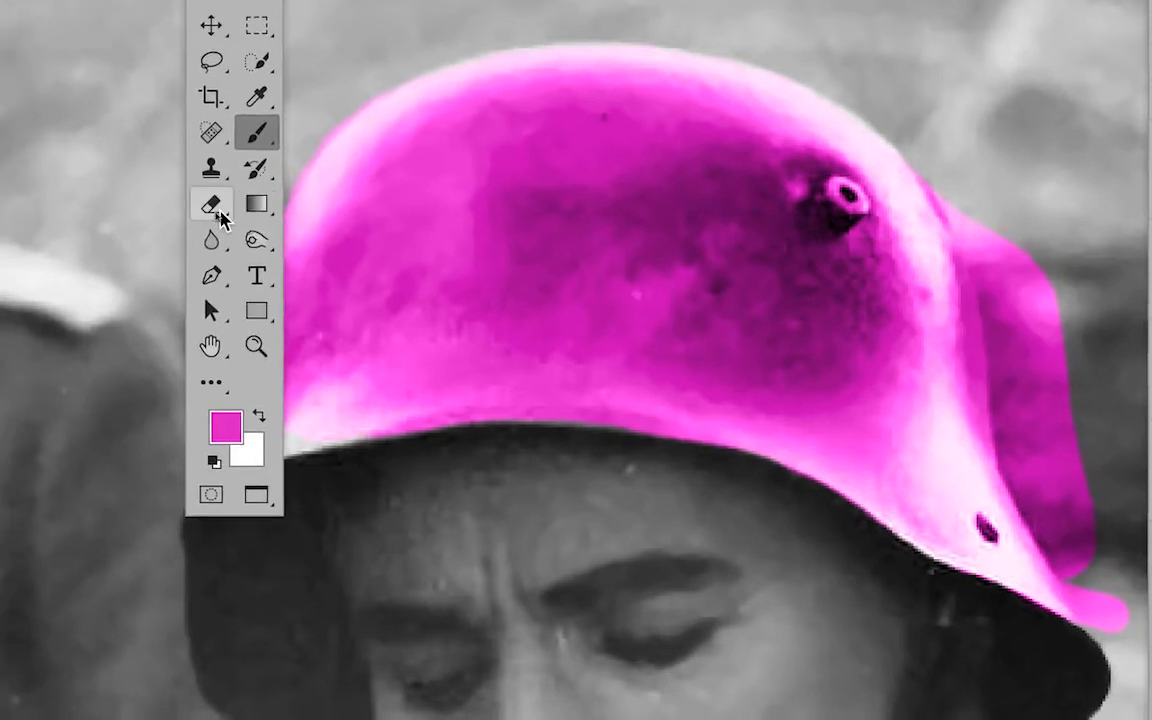
left_click(193, 213)
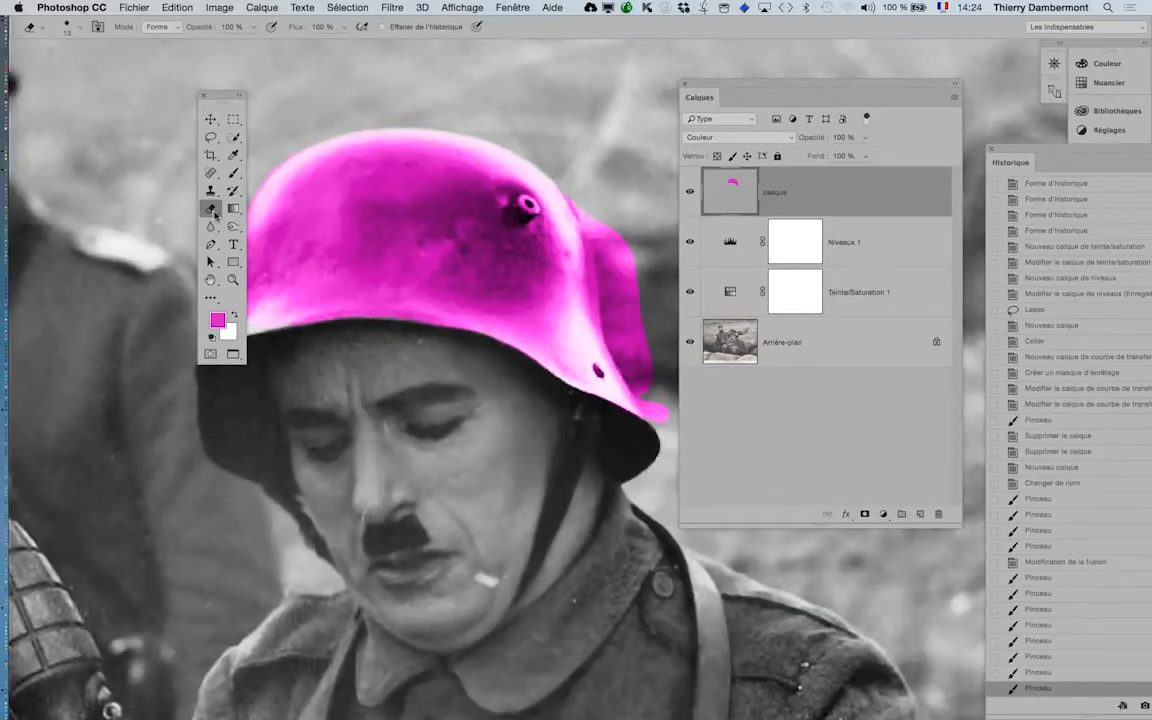
mouse_move(421, 282)
left_mouse_down()
mouse_move(472, 275)
mouse_move(480, 243)
left_mouse_up()
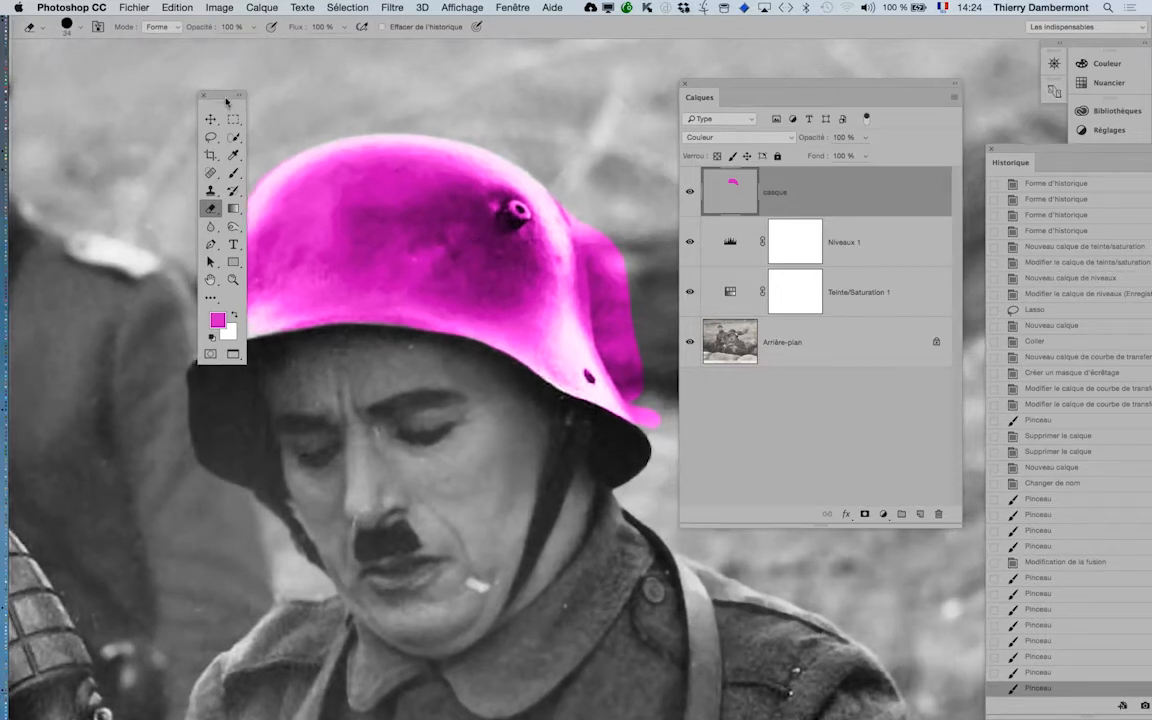
left_click_drag(222, 101, 84, 77)
left_click_drag(372, 303, 284, 315)
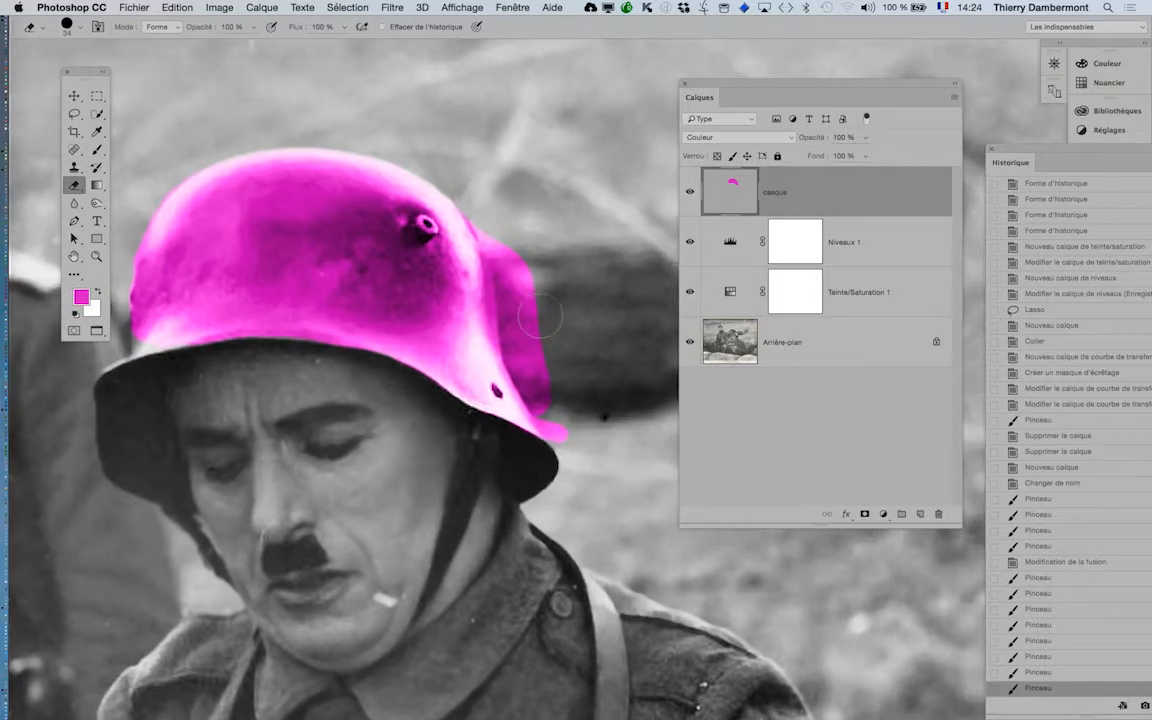
scroll(577, 330, "up", 3)
scroll(560, 321, "down", 2)
left_click_drag(561, 323, 541, 330)
mouse_move(440, 185)
left_mouse_down()
mouse_move(419, 129)
mouse_move(460, 255)
left_mouse_up()
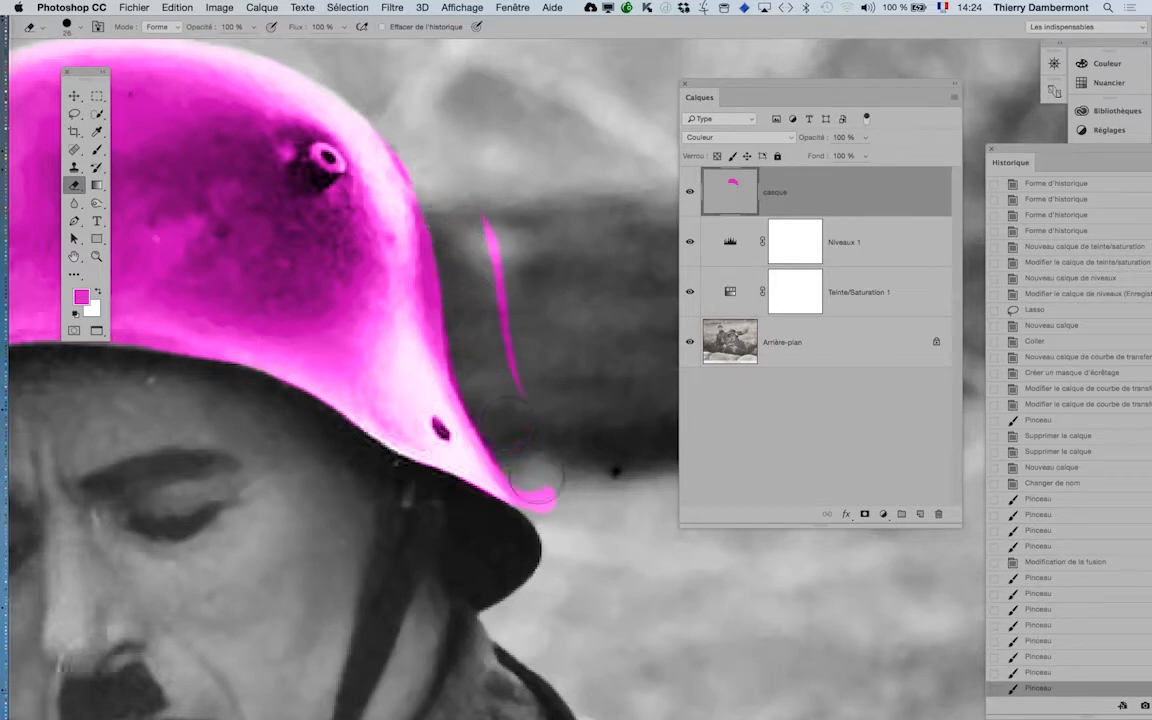
mouse_move(535, 473)
left_mouse_down()
mouse_move(559, 500)
mouse_move(523, 470)
left_mouse_up()
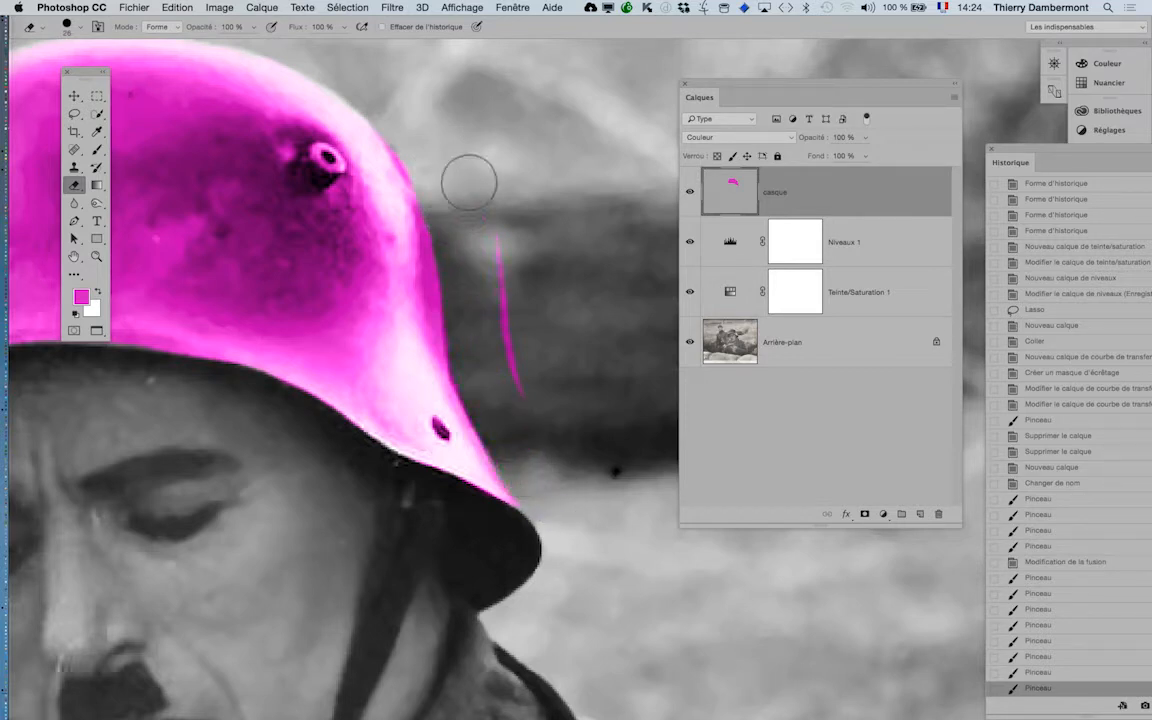
mouse_move(468, 180)
left_mouse_down()
mouse_move(520, 392)
mouse_move(441, 356)
left_mouse_up()
Brush magenta onto the helmet's unpainted lower left area and along its left brim out to the tip
mouse_move(369, 303)
left_mouse_down()
mouse_move(591, 311)
mouse_move(594, 254)
left_mouse_up()
left_click(103, 151)
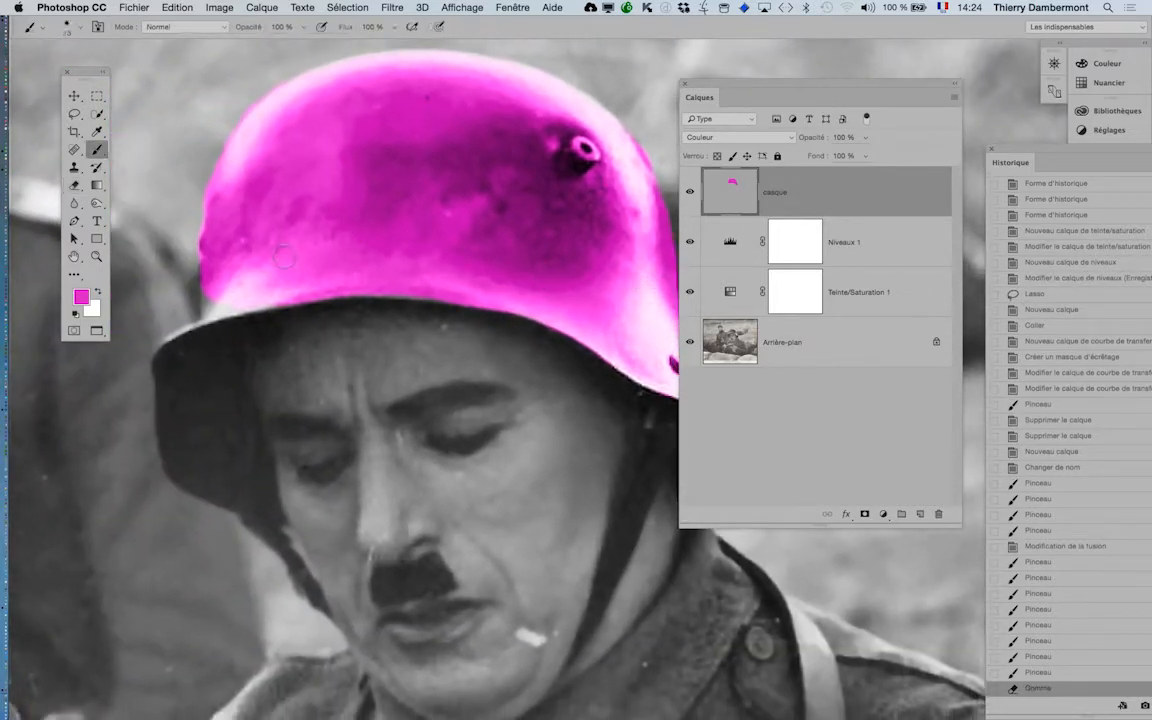
mouse_move(292, 257)
left_mouse_down()
mouse_move(220, 291)
mouse_move(213, 317)
mouse_move(258, 300)
mouse_move(207, 279)
mouse_move(265, 266)
mouse_move(422, 271)
mouse_move(413, 253)
left_mouse_up()
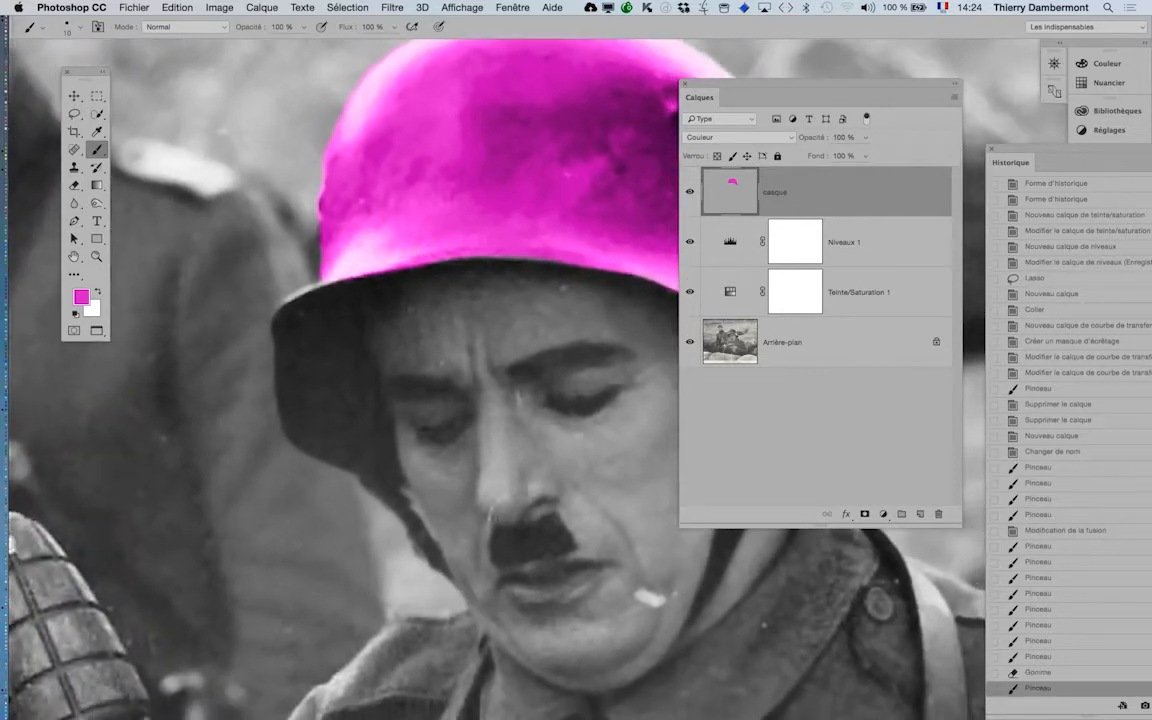
left_click_drag(404, 367, 411, 367)
mouse_move(333, 292)
left_mouse_down()
mouse_move(298, 311)
mouse_move(309, 293)
mouse_move(334, 306)
mouse_move(333, 353)
mouse_move(340, 345)
mouse_move(327, 329)
mouse_move(309, 335)
left_mouse_up()
key("super+z")
left_click(274, 332)
Check the helmet's outline and erase the magenta overflow along its left edge with the Eraser
left_click(418, 355, "alt")
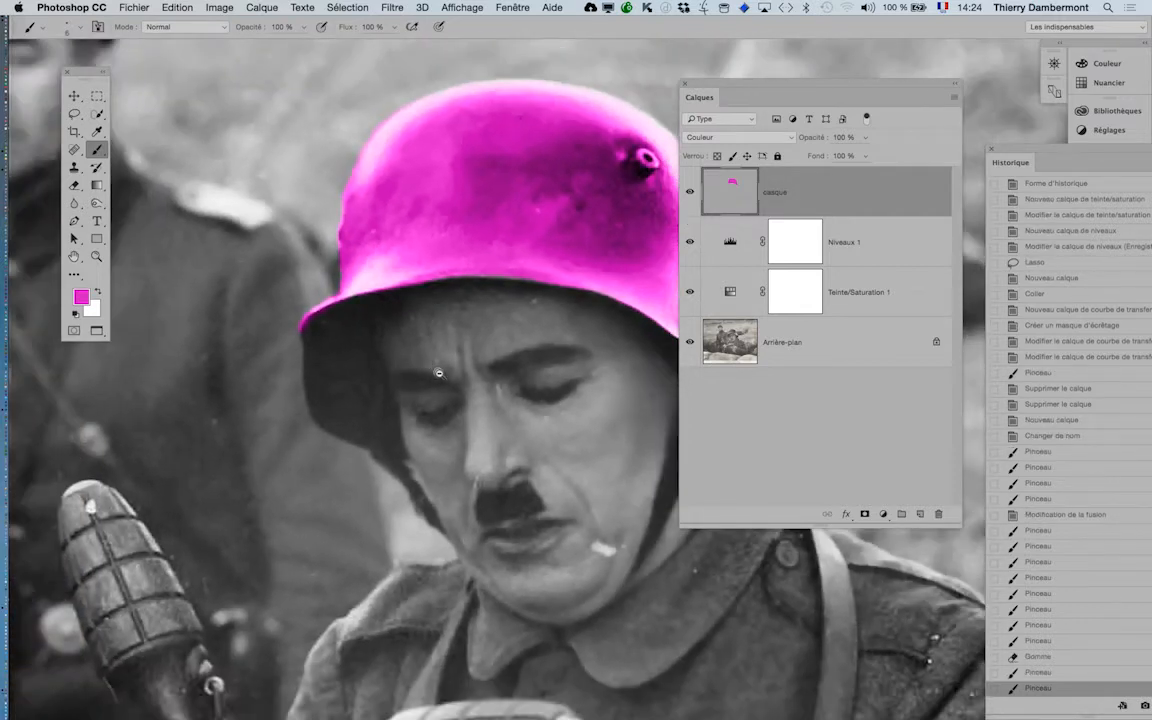
left_click(436, 372, "alt")
left_click(490, 373, "alt")
left_click_drag(442, 369, 280, 286)
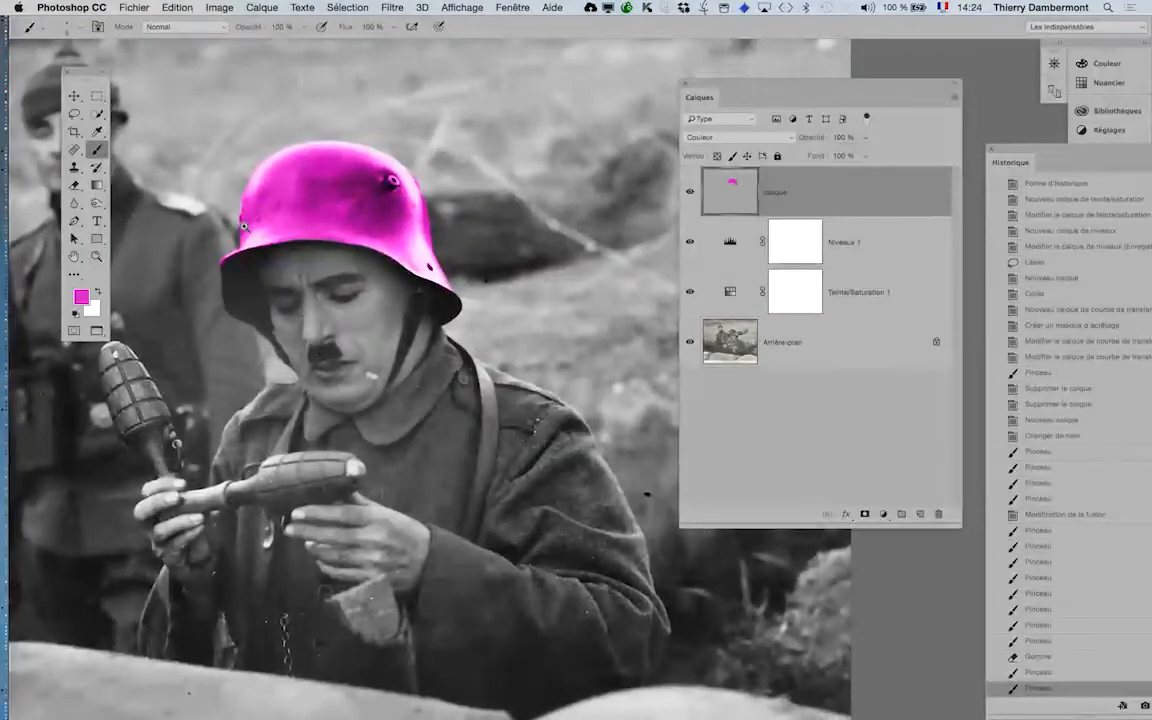
left_click(244, 227, "super")
left_click(232, 213, "super")
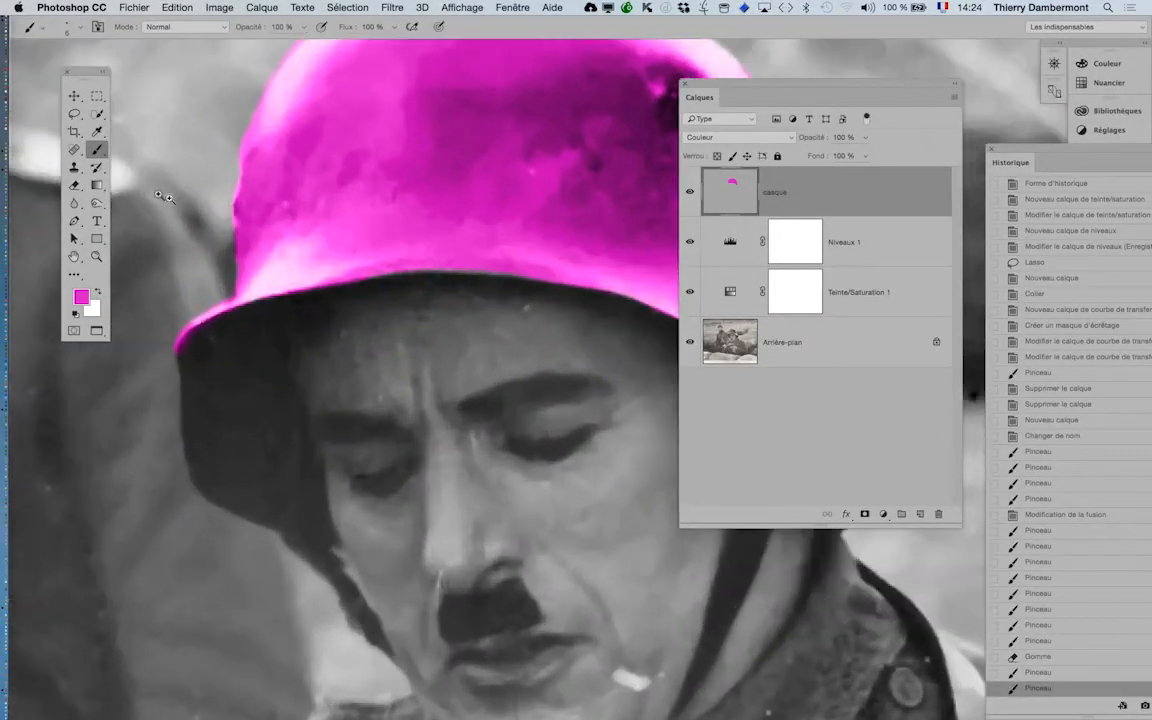
left_click(74, 185)
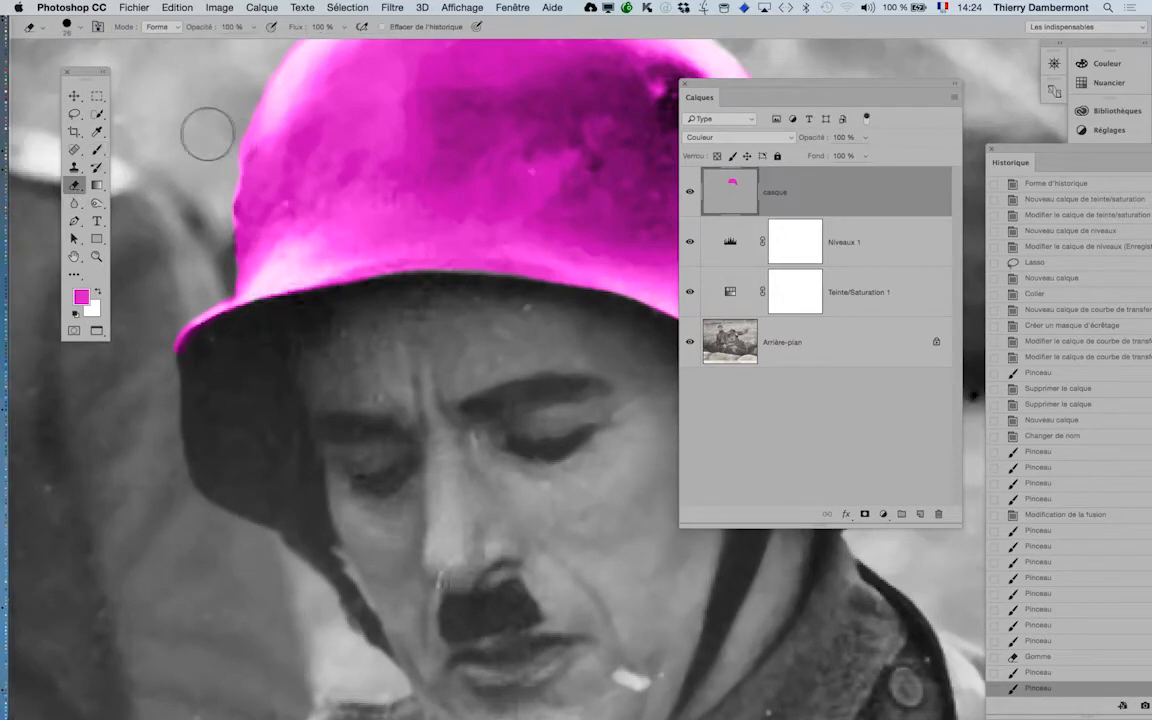
left_click_drag(210, 192, 185, 228)
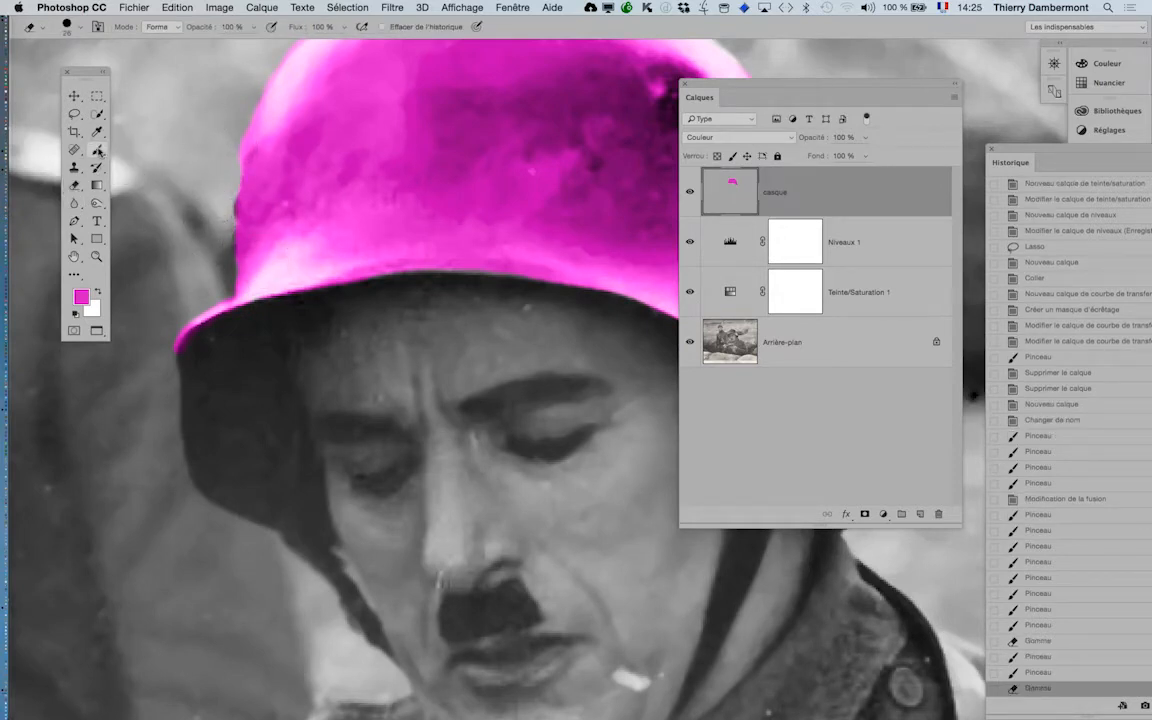
Touch up the magenta on the helmet's left edge and along its front lower edge with a fine brush
left_click(97, 149)
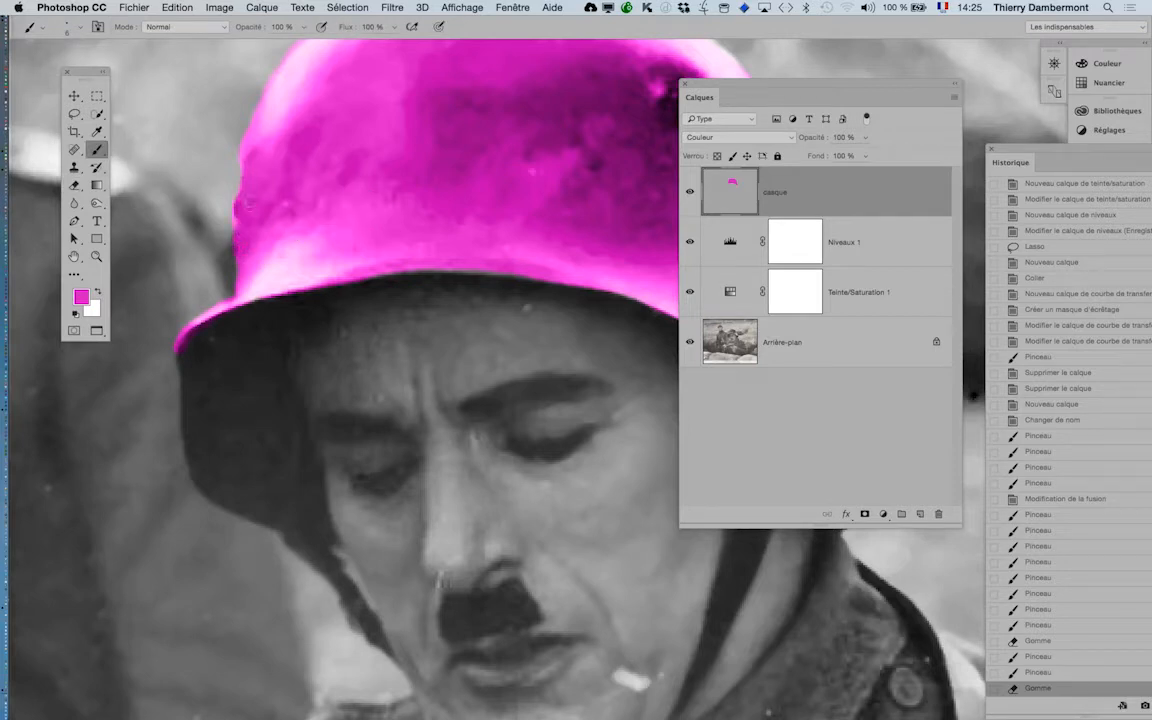
left_click_drag(249, 203, 254, 178)
left_click(345, 190, "alt")
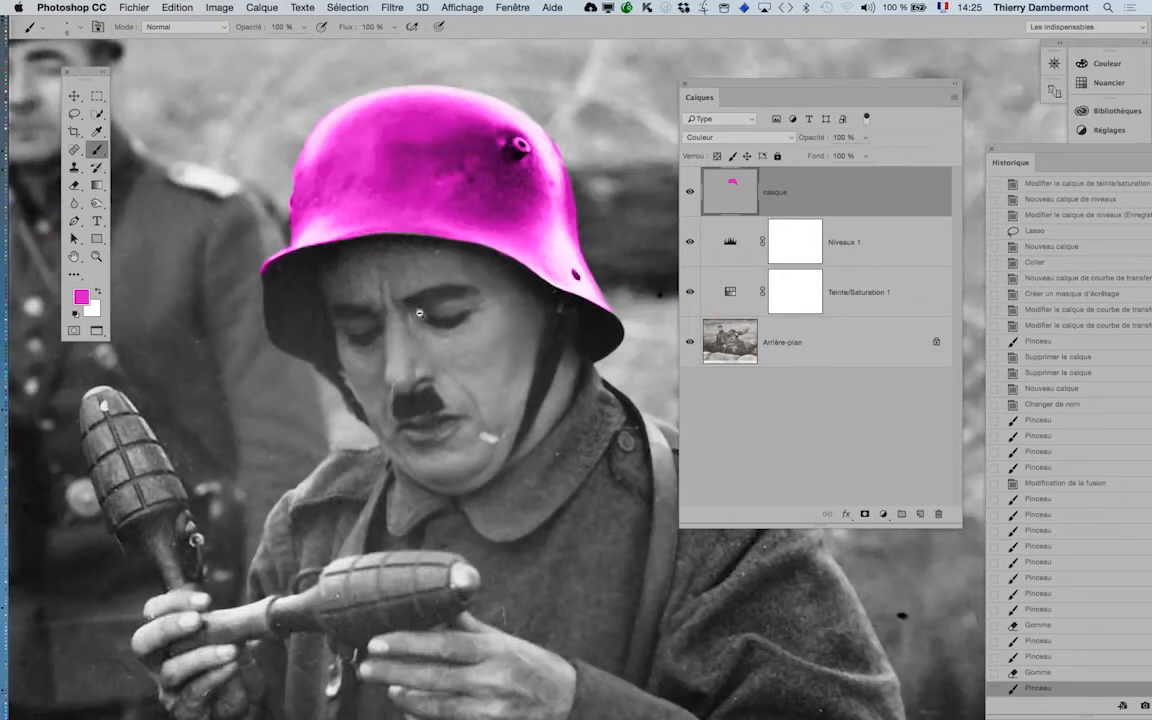
left_click_drag(418, 313, 369, 291)
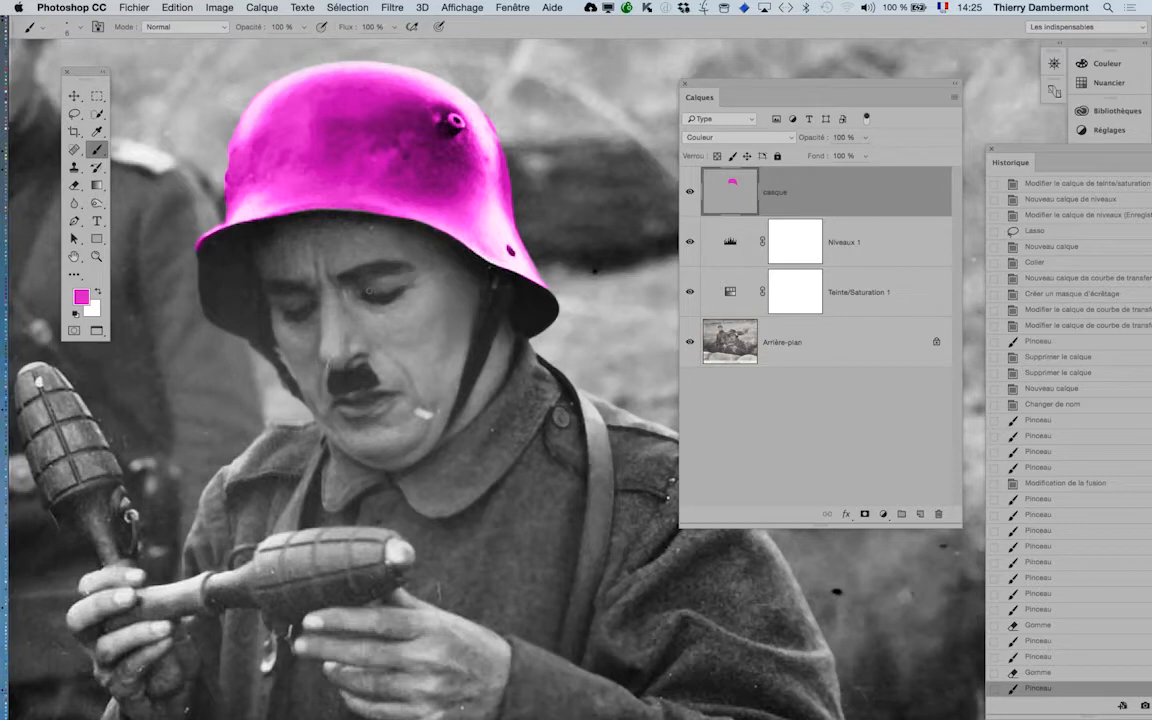
scroll(318, 220, "up", 2)
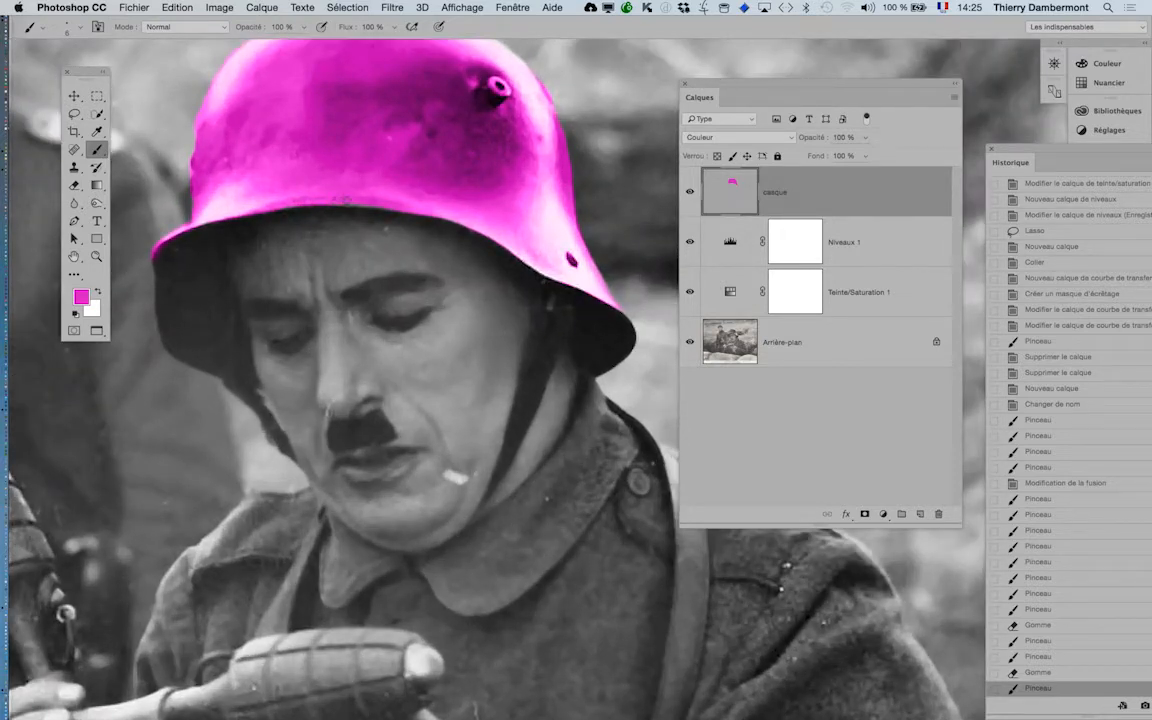
left_click(404, 204)
scroll(410, 220, "down", 3)
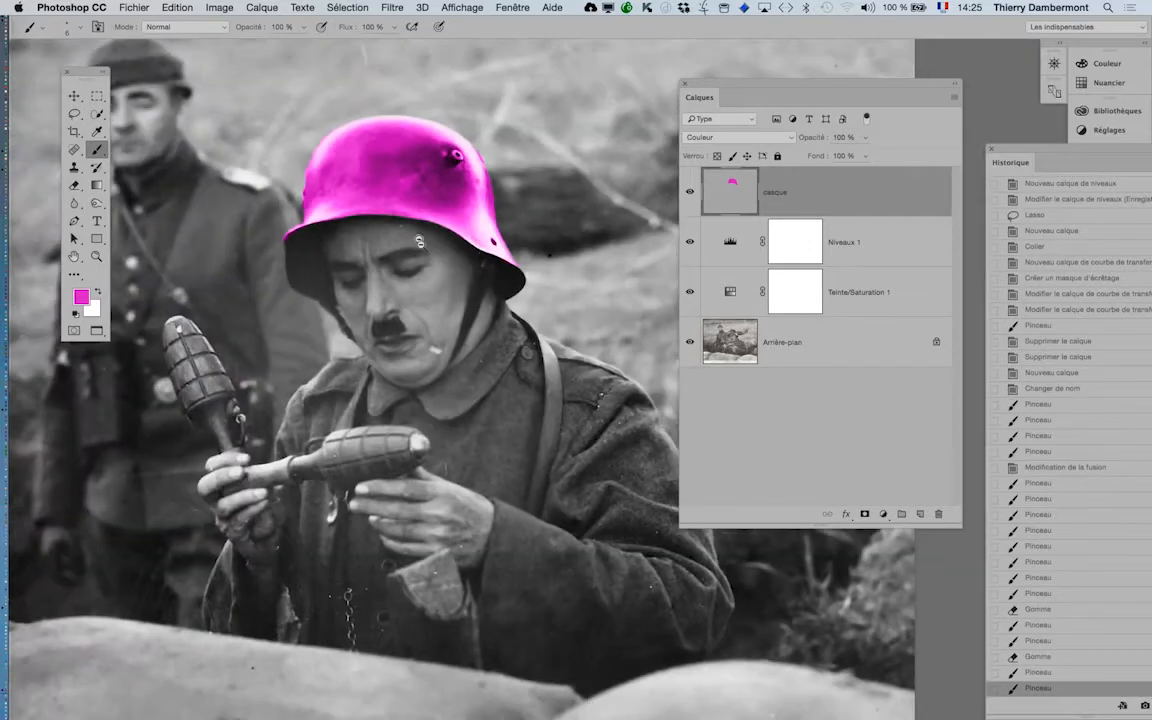
Save the image in Photoshop format as the-great-dictator--02.psd in the colorisation noir et blanc folder
left_click(128, 7)
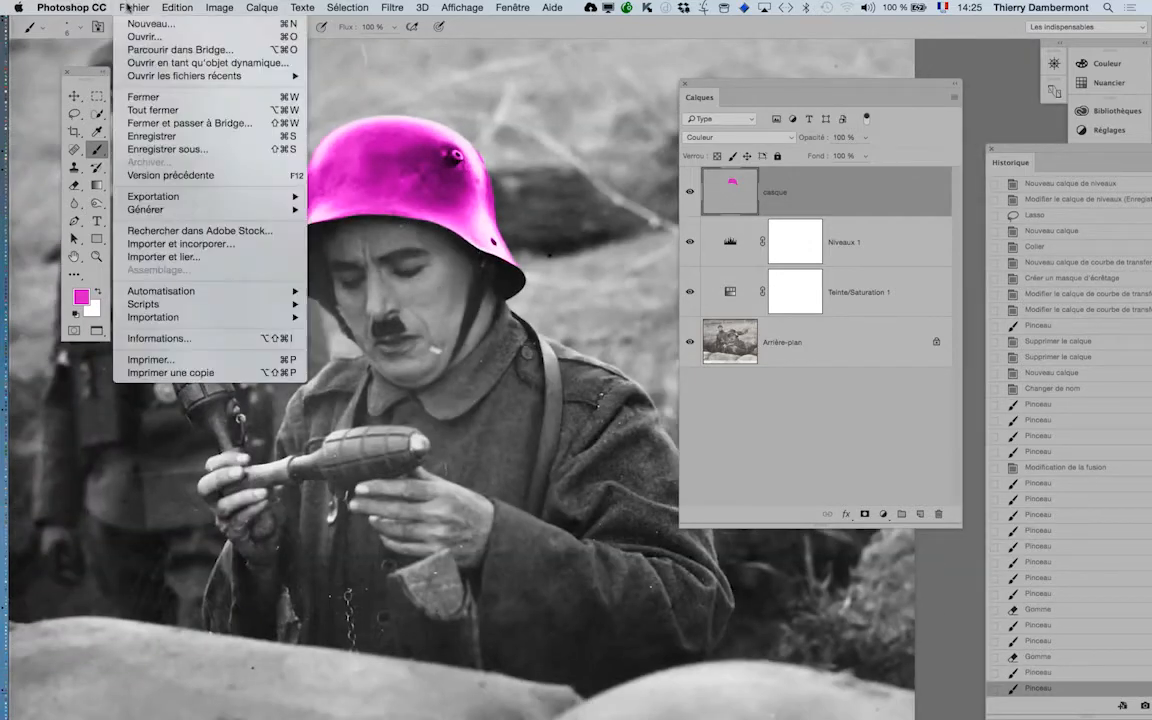
left_click(172, 138)
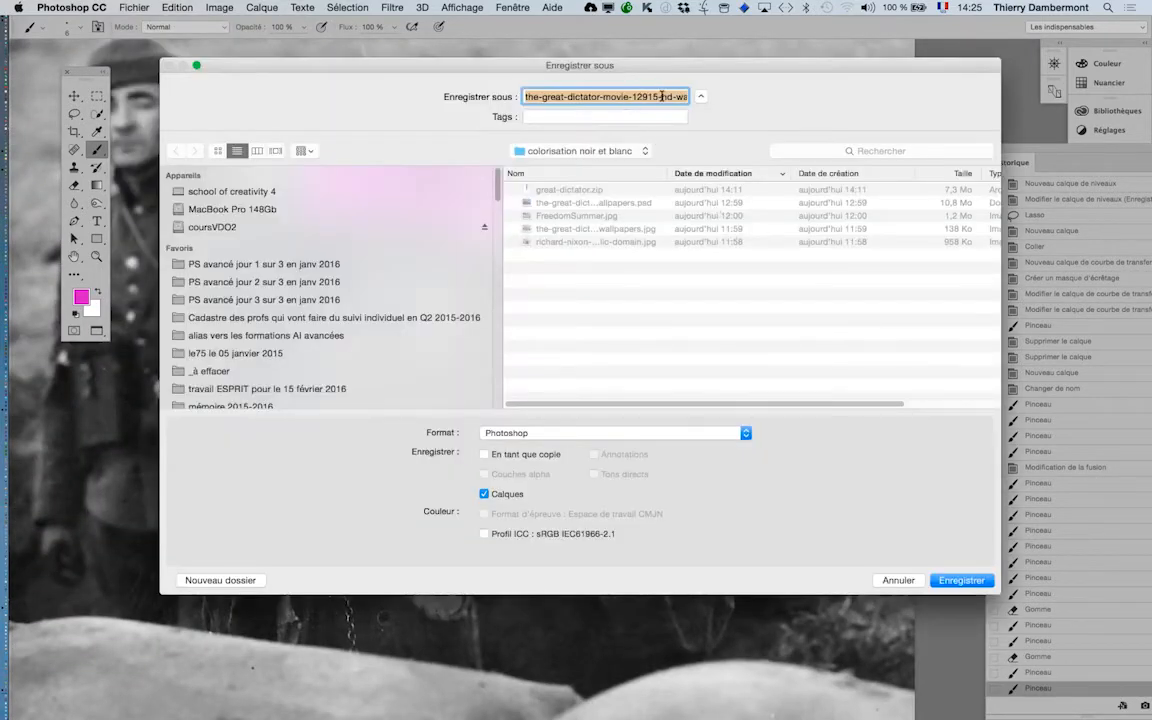
left_click(584, 97)
left_click_drag(604, 97, 665, 91)
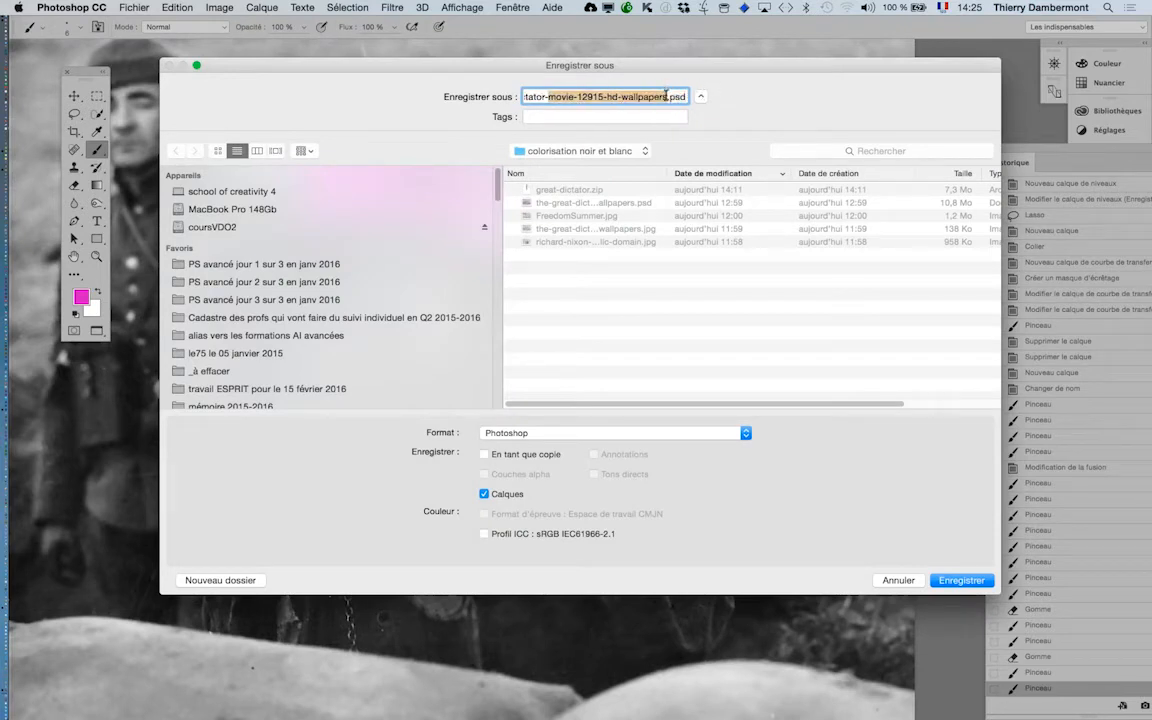
type("-great-dictator--02")
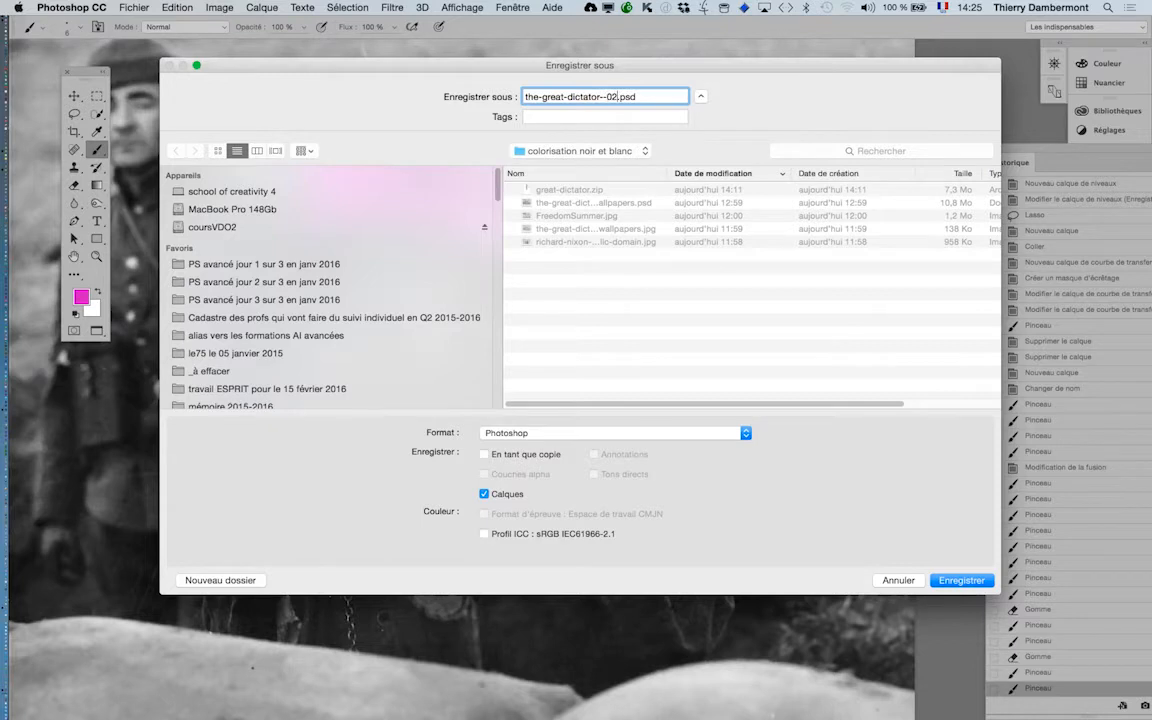
key("Return")
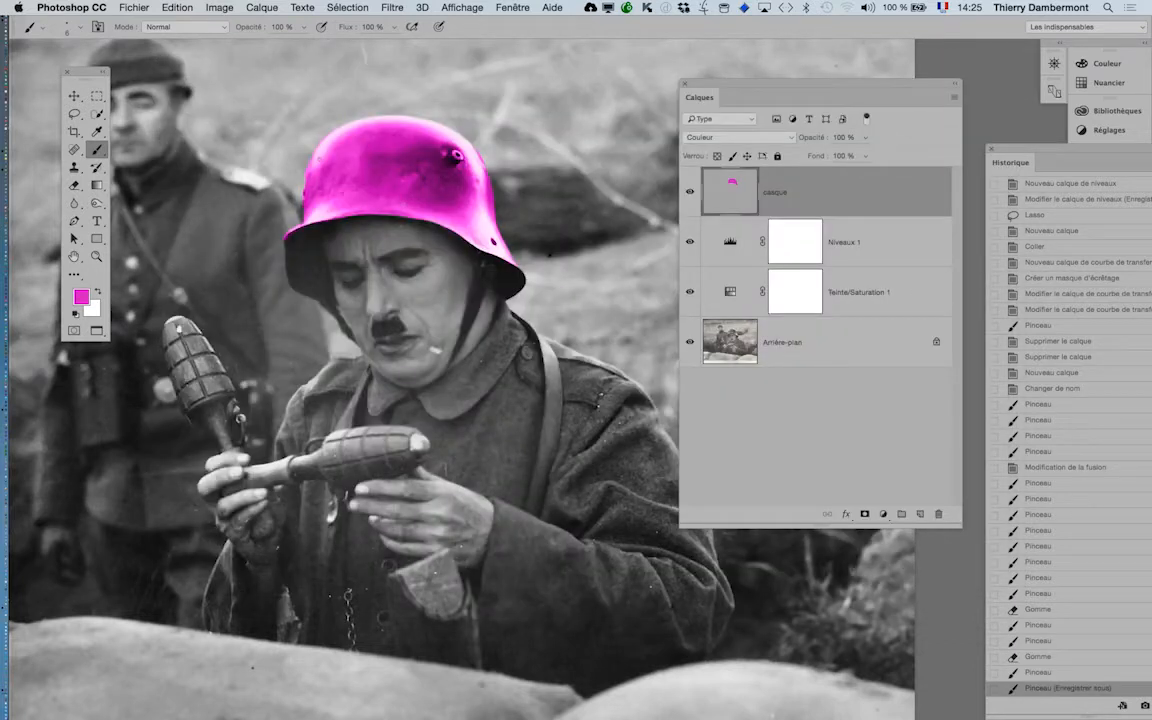
Add a new layer above casque for the left grenade and set its blend mode to Couleur
scroll(450, 397, "down", 3)
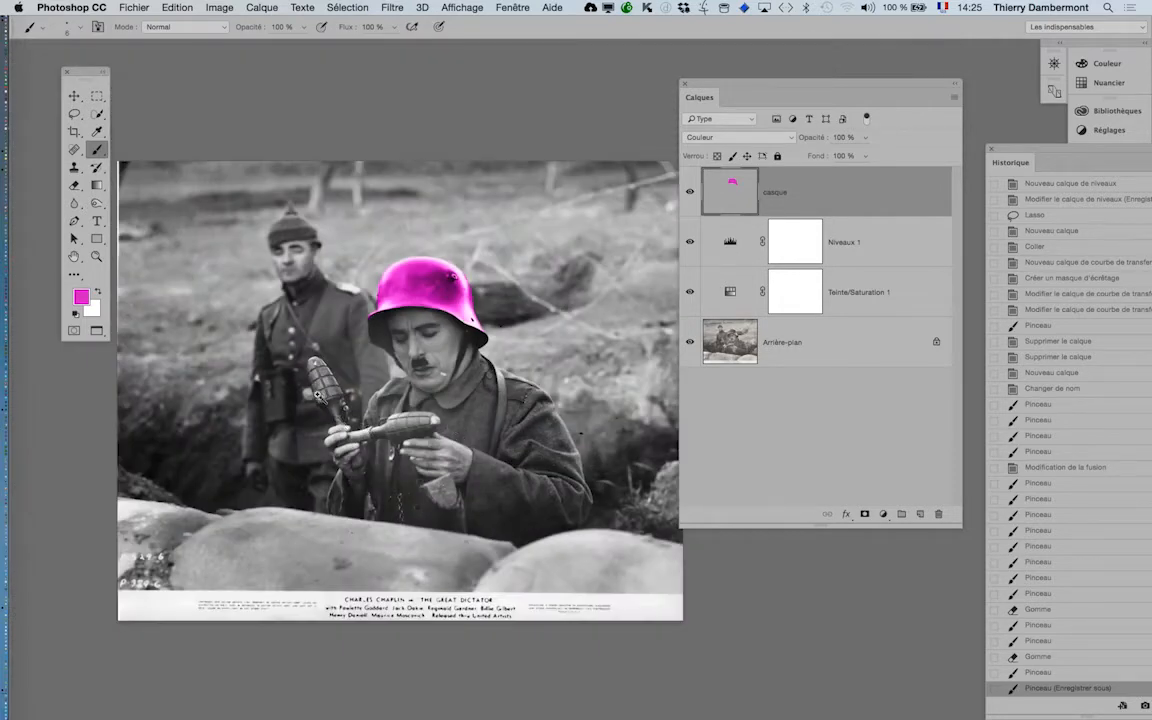
scroll(288, 360, "up", 5)
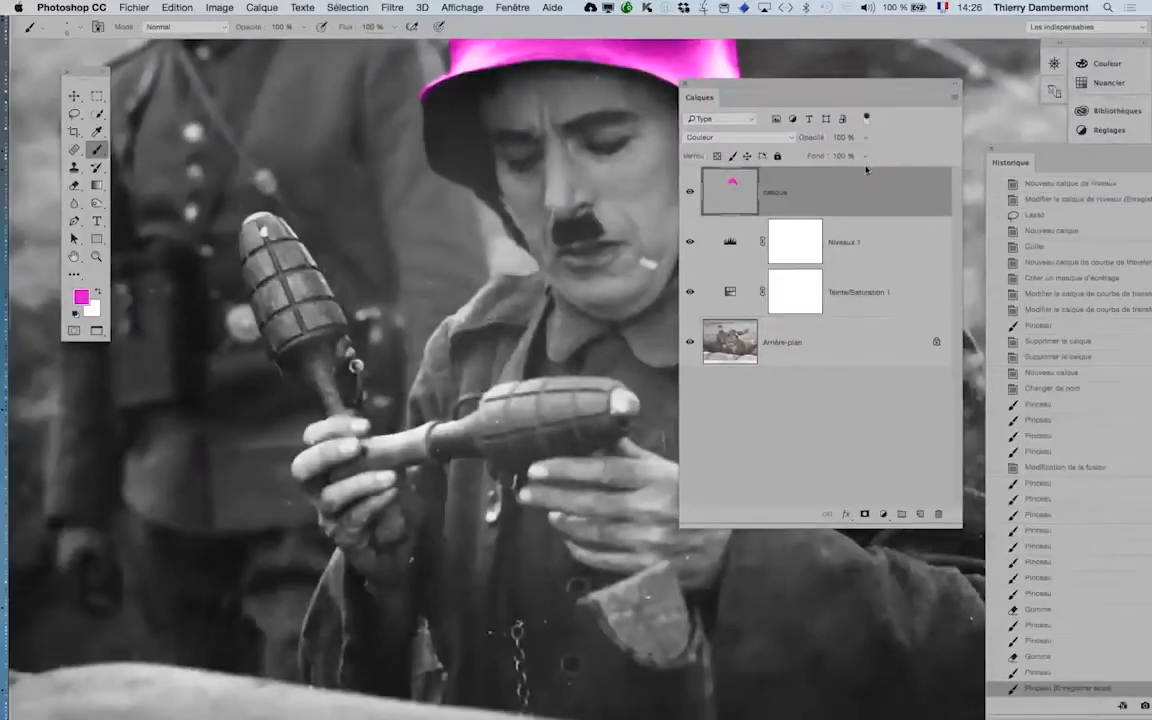
left_click_drag(724, 94, 709, 114)
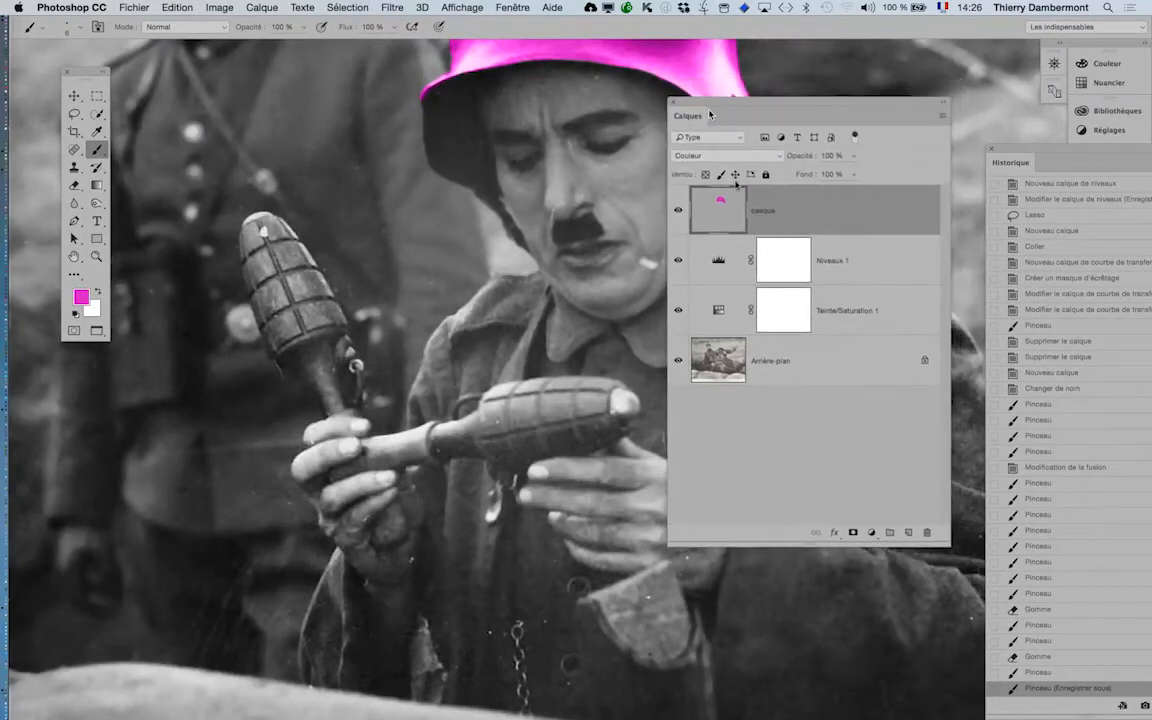
left_click(908, 533)
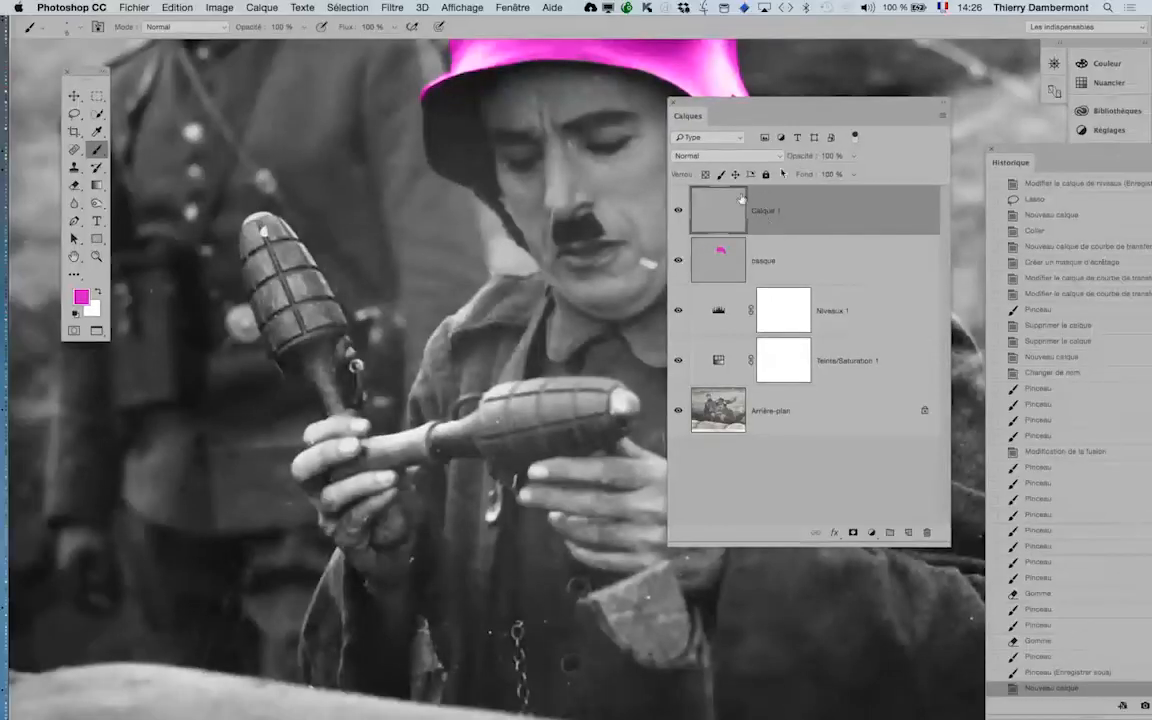
scroll(298, 310, "up", 5)
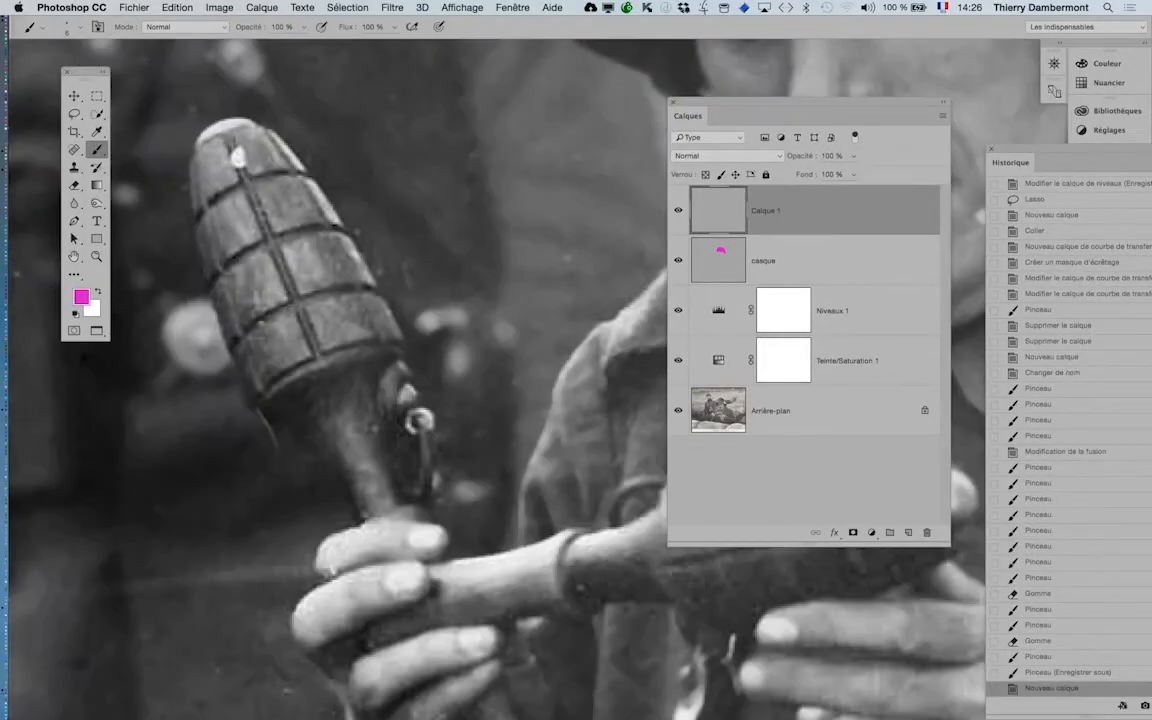
left_click_drag(298, 311, 327, 314)
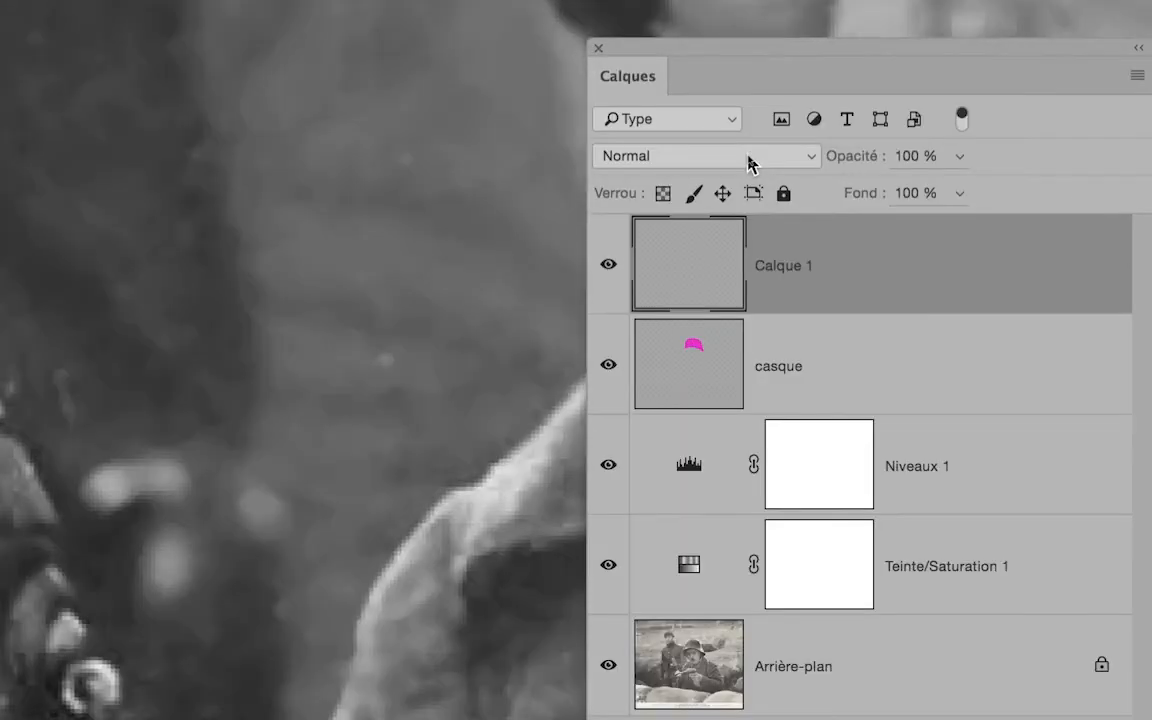
left_click(748, 158)
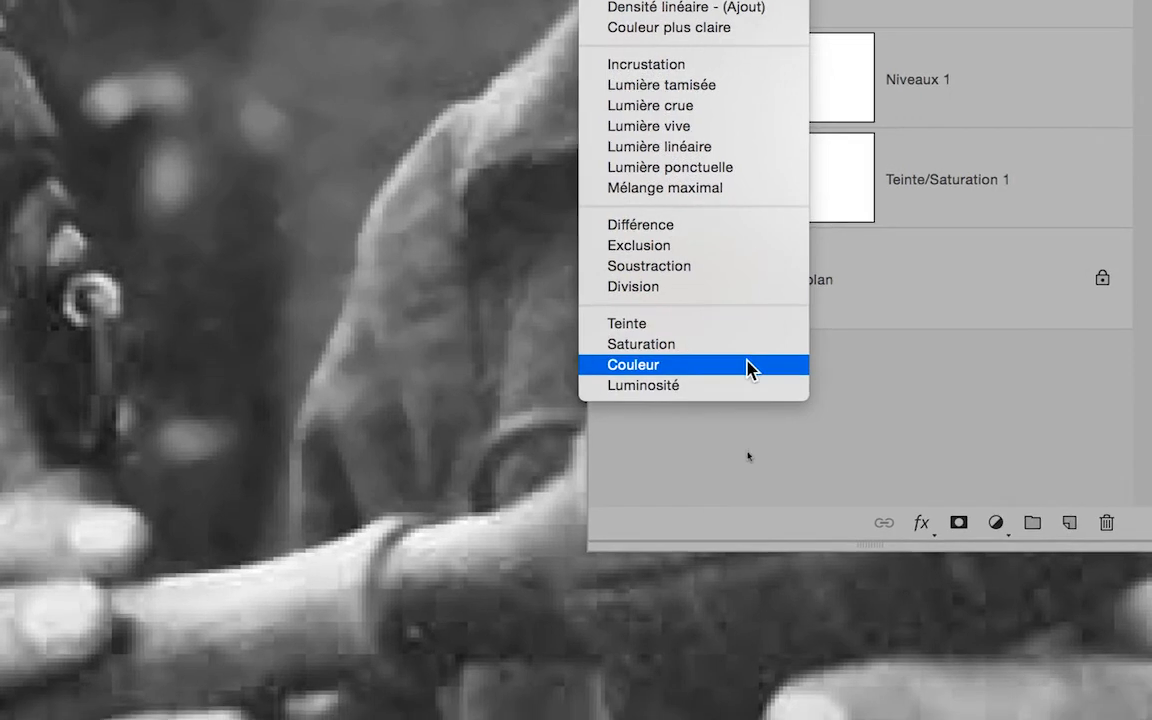
left_click(750, 364)
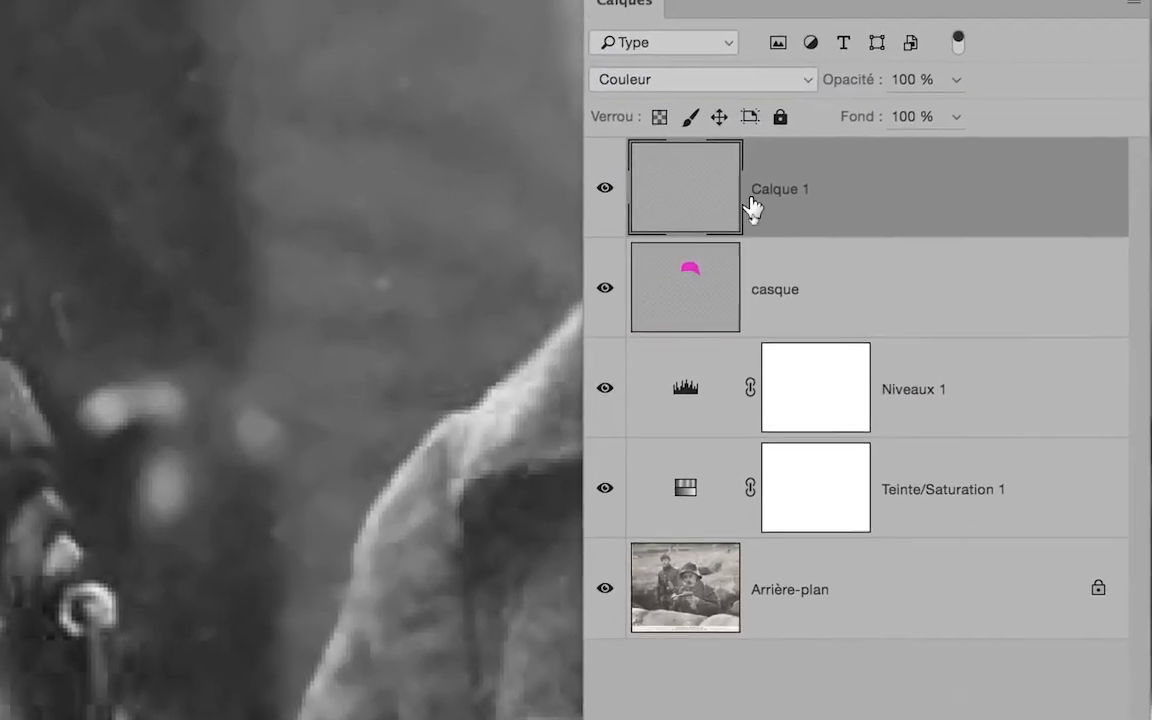
Rename the new layer "grenade à gauche sur l'image"
double_click(755, 200)
type("g")
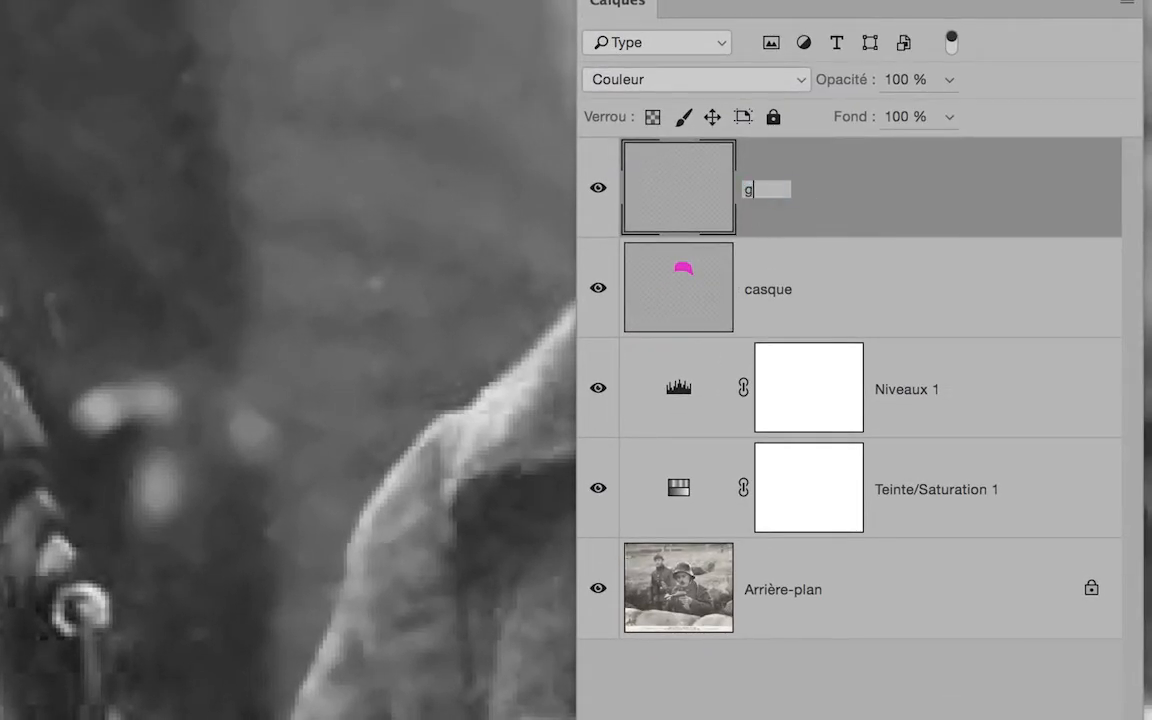
type("renade à gauche sur l")
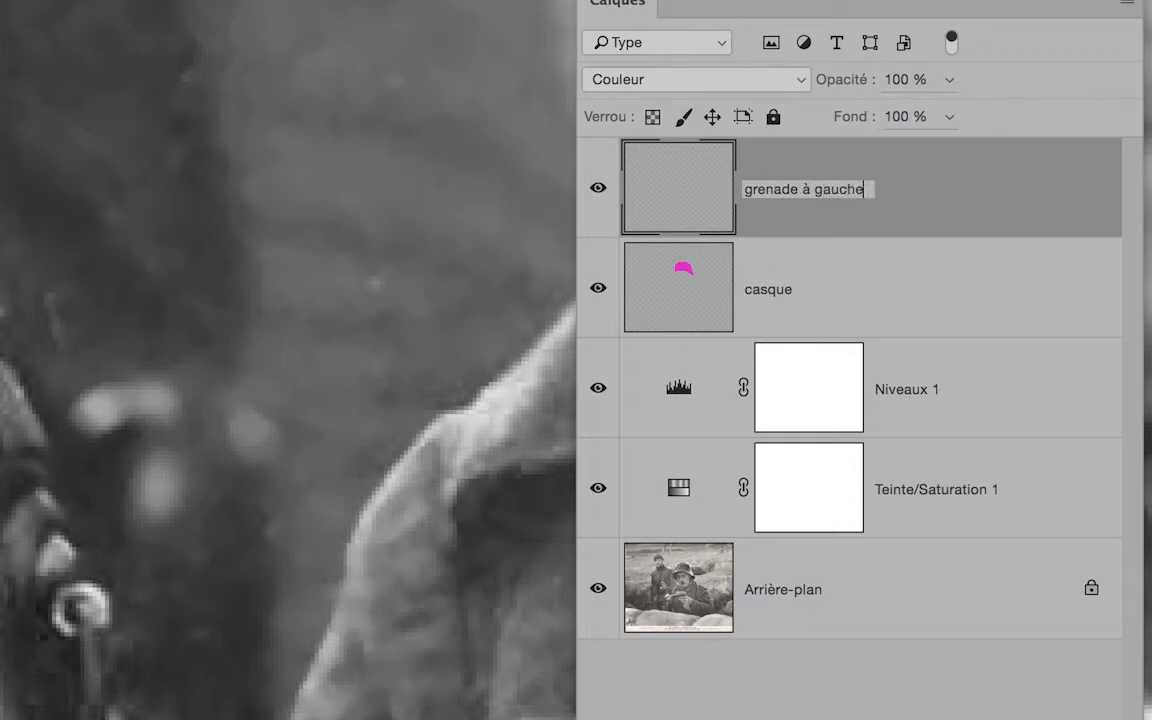
type("'image")
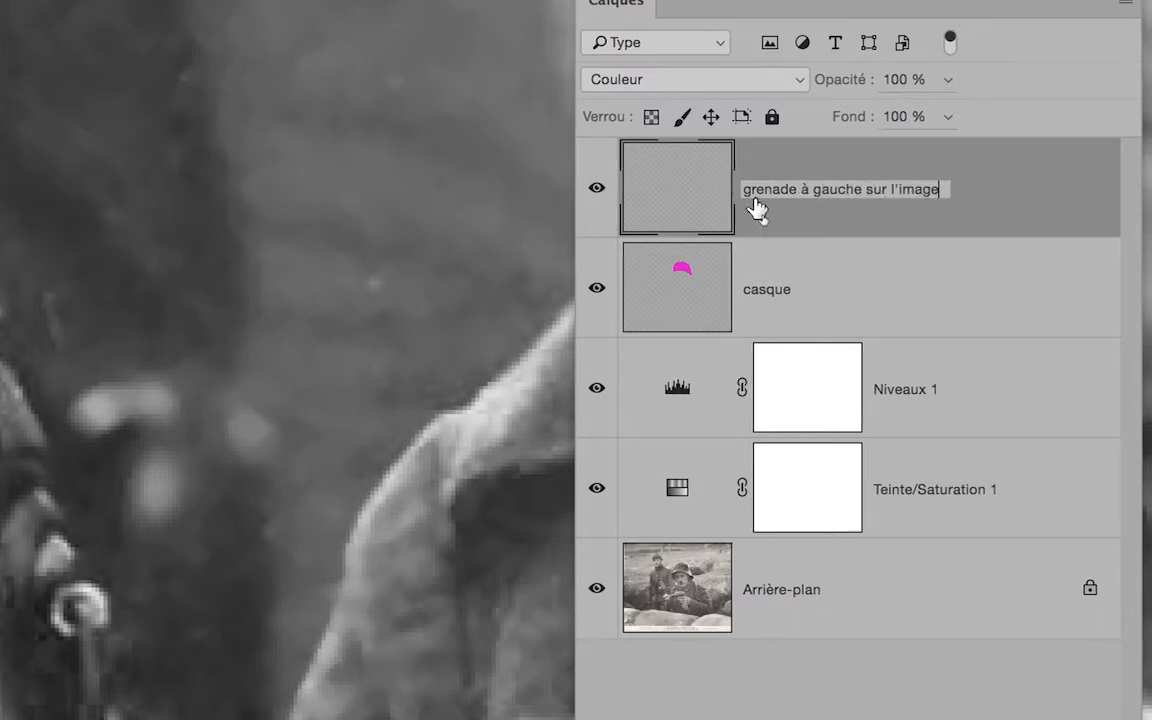
Paint magenta over the left grenade's upper section, along its right edge and across its lower band
key("Return")
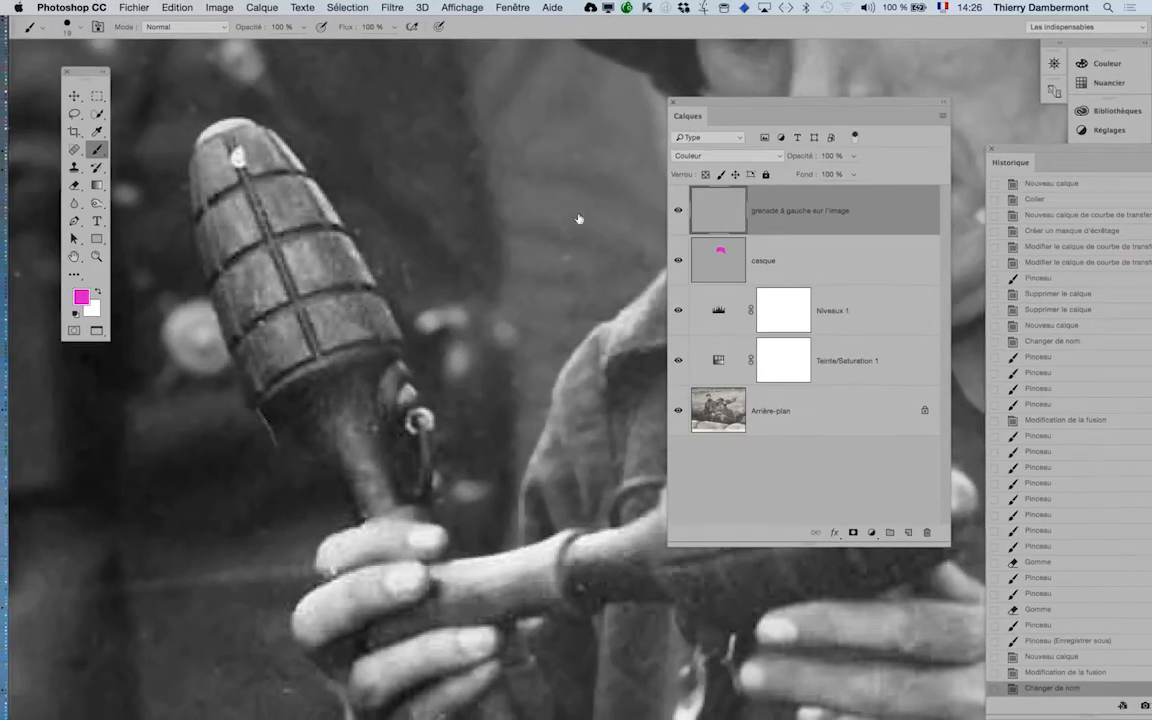
mouse_move(300, 263)
left_mouse_down()
mouse_move(227, 147)
mouse_move(212, 153)
mouse_move(202, 163)
mouse_move(260, 148)
mouse_move(335, 245)
left_mouse_up()
key("super+z")
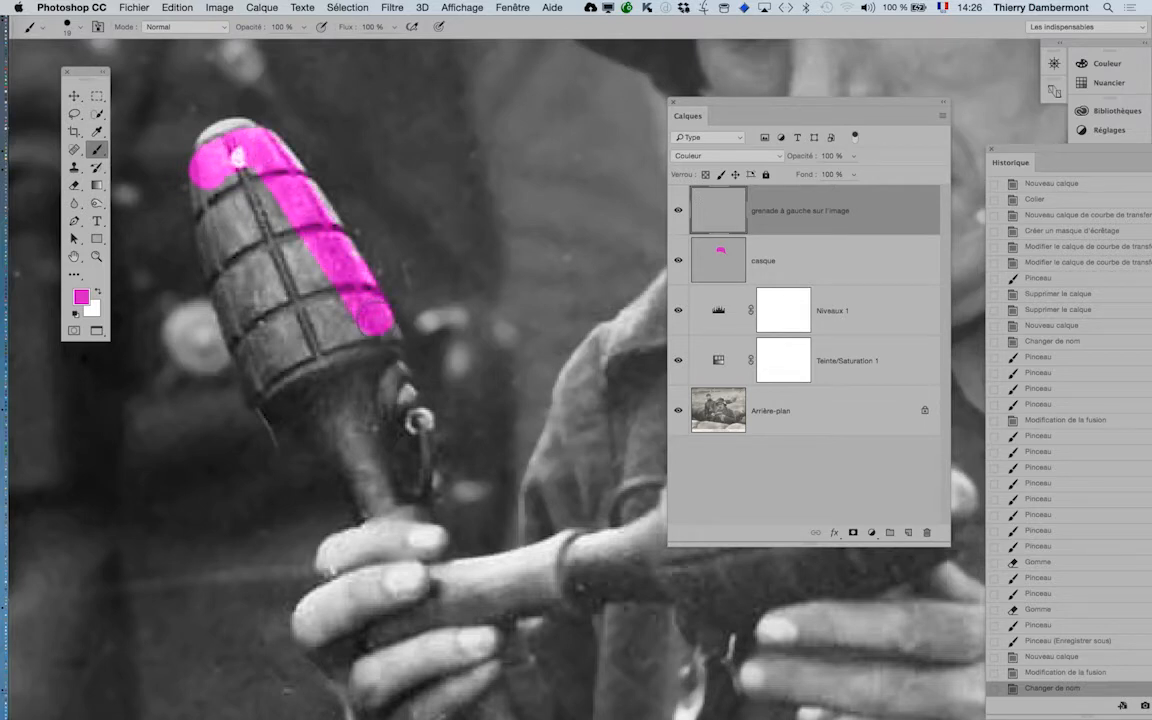
left_click_drag(365, 318, 295, 328)
mouse_move(250, 367)
left_mouse_down()
mouse_move(262, 370)
mouse_move(252, 387)
left_mouse_up()
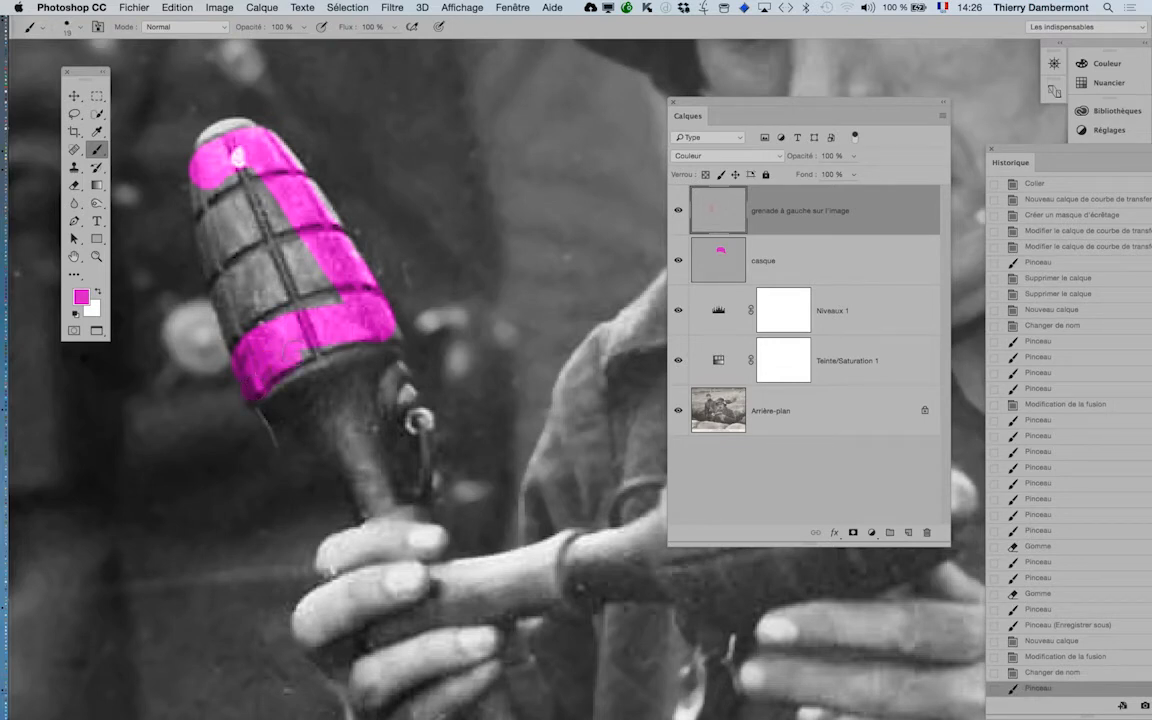
left_click_drag(362, 331, 285, 343)
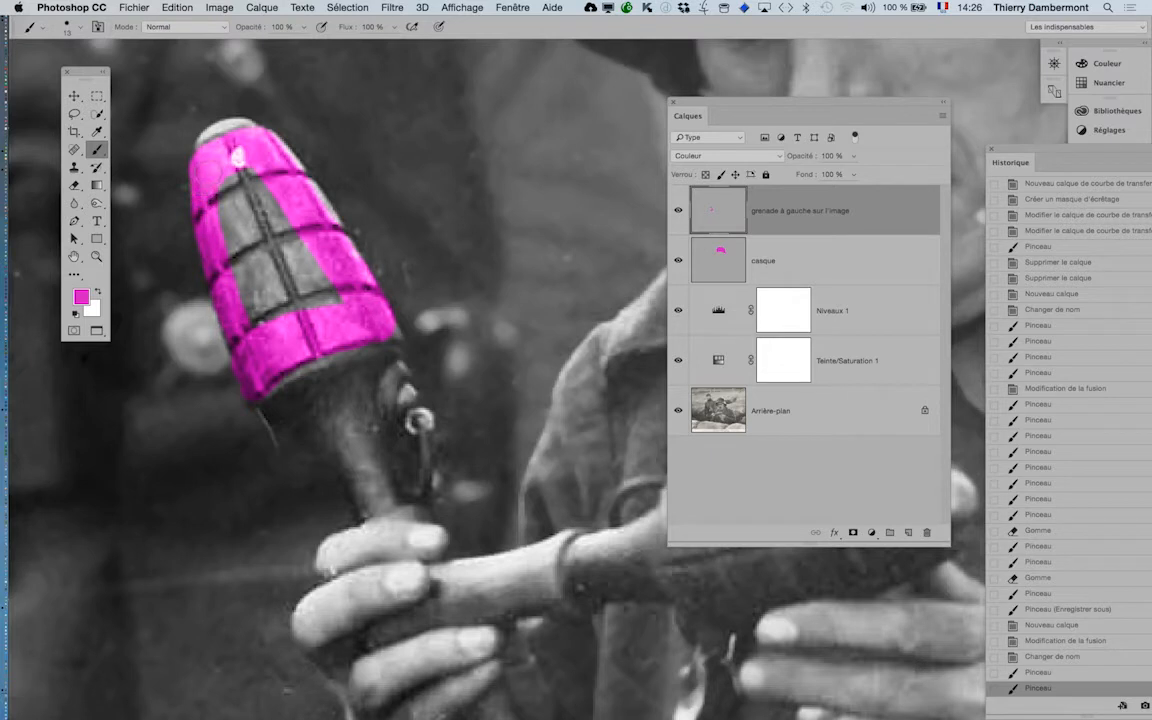
Paint the left grenade's left edge magenta and fill the remaining grey area in the middle of its body
mouse_move(209, 168)
left_mouse_down()
mouse_move(328, 301)
mouse_move(312, 303)
left_mouse_up()
left_click_drag(390, 330, 397, 337)
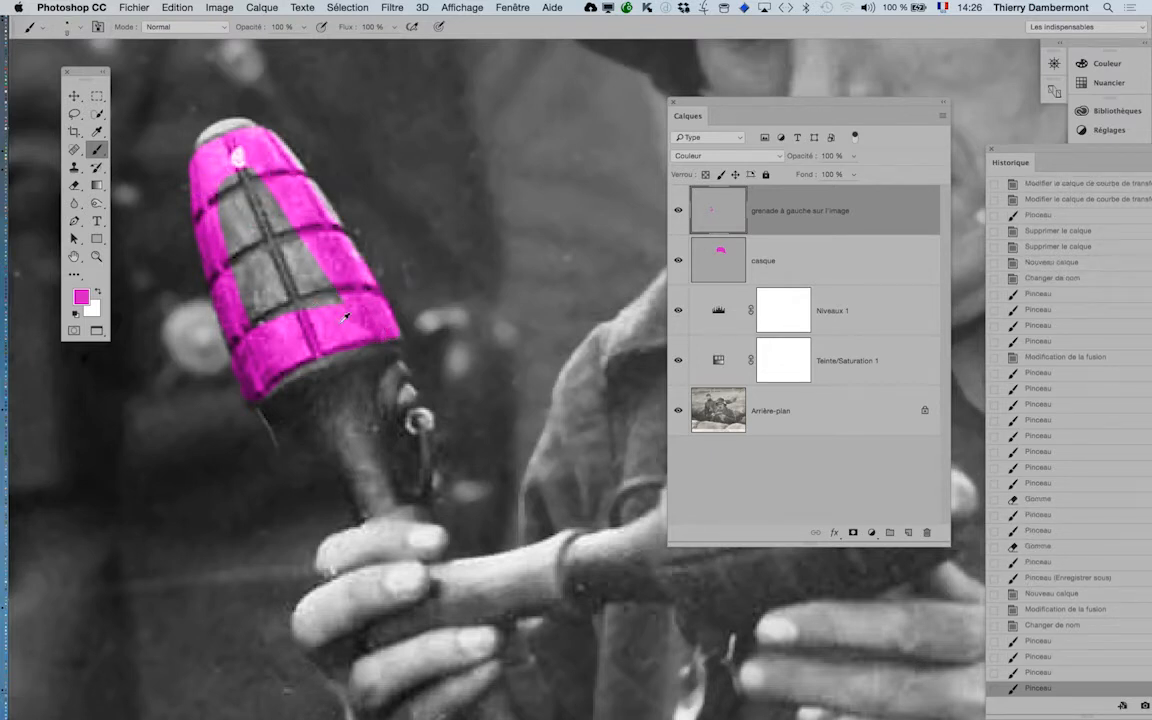
mouse_move(291, 312)
left_mouse_down()
mouse_move(322, 314)
mouse_move(299, 260)
mouse_move(220, 155)
mouse_move(205, 160)
mouse_move(242, 292)
left_mouse_up()
left_click_drag(242, 236, 259, 300)
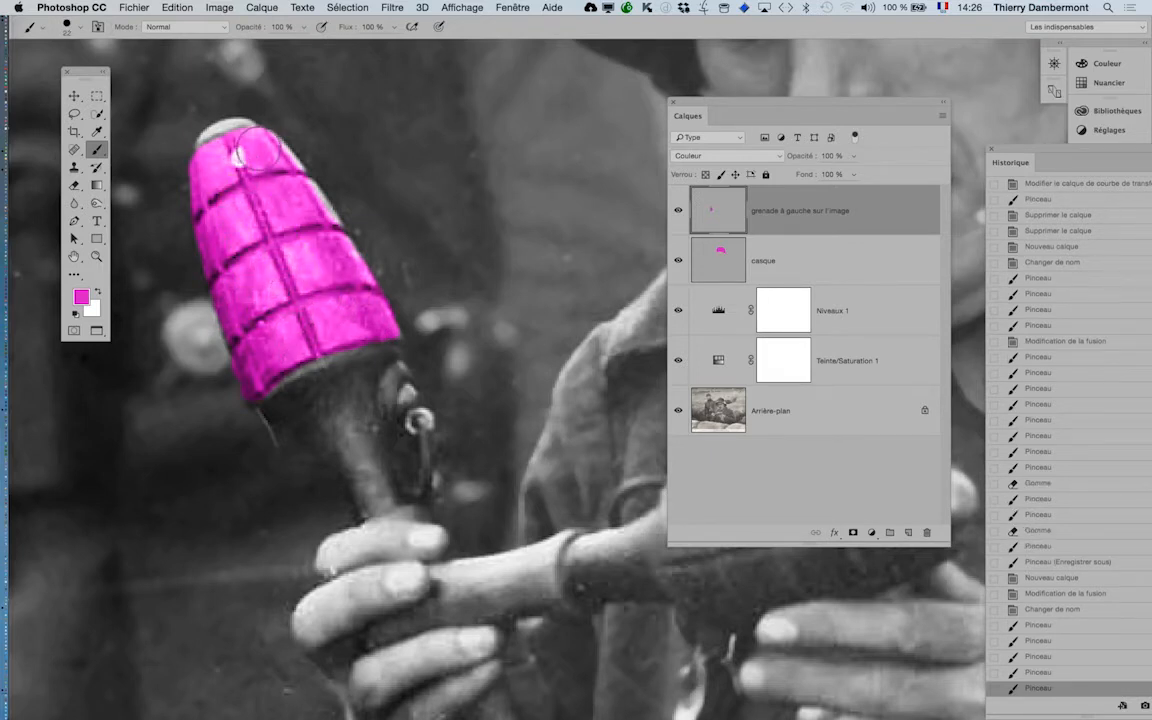
left_click_drag(352, 299, 358, 310)
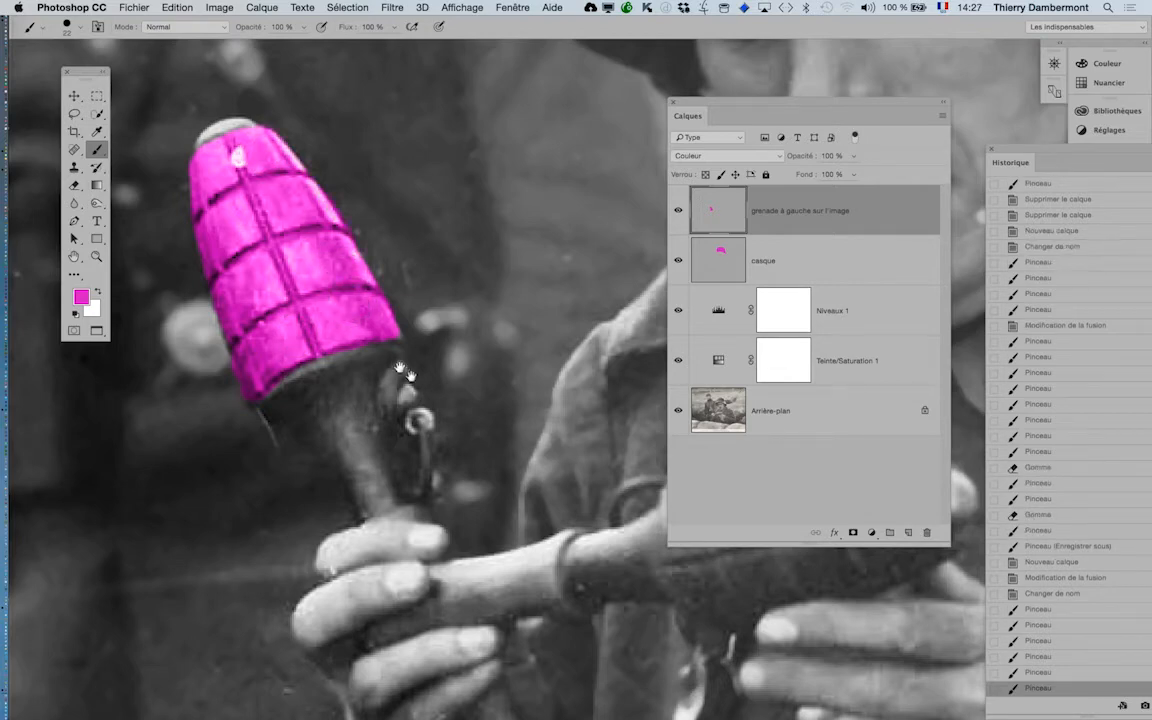
Add a new layer above the left grenade's layer and name it "grenade à droite sur l'image"
left_click(429, 427, "alt")
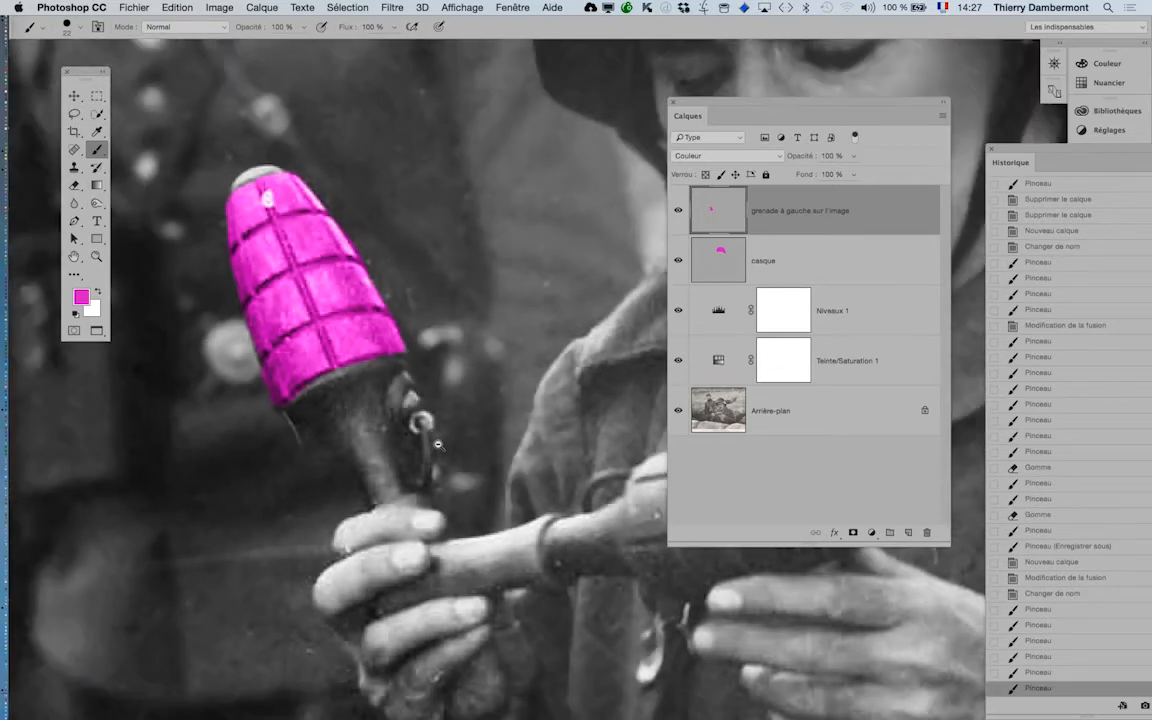
left_click(434, 438, "alt")
left_click(526, 460, "alt")
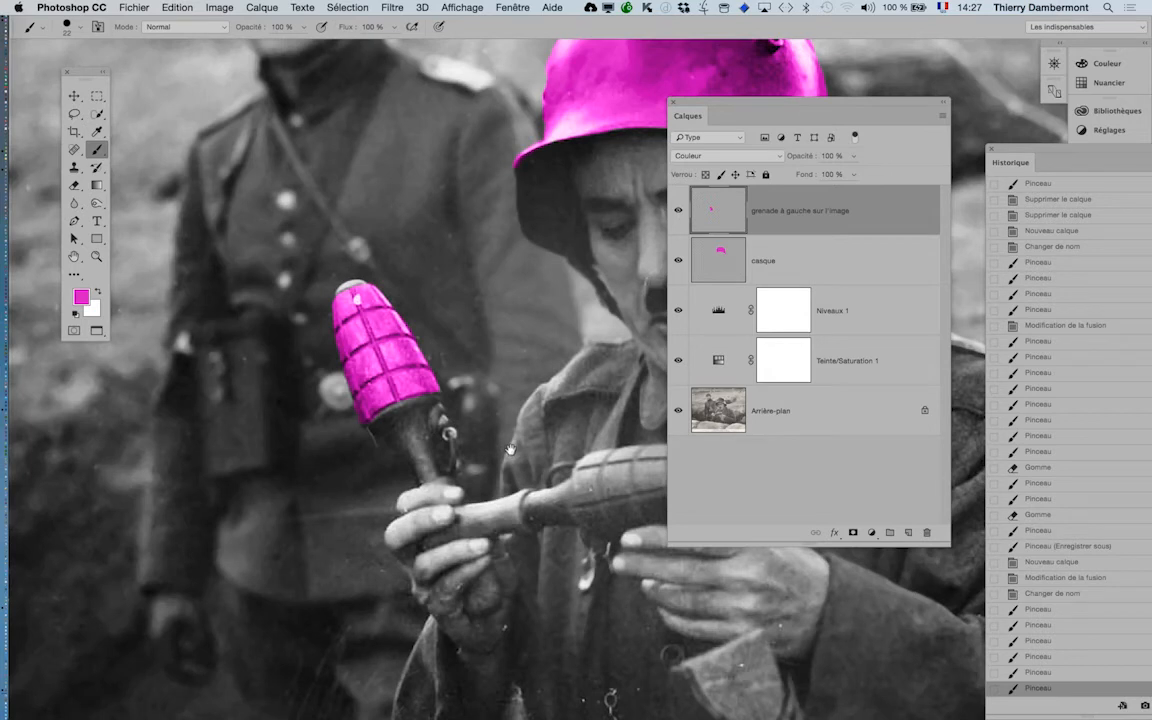
scroll(505, 447, "down", 4)
scroll(505, 447, "right", 5)
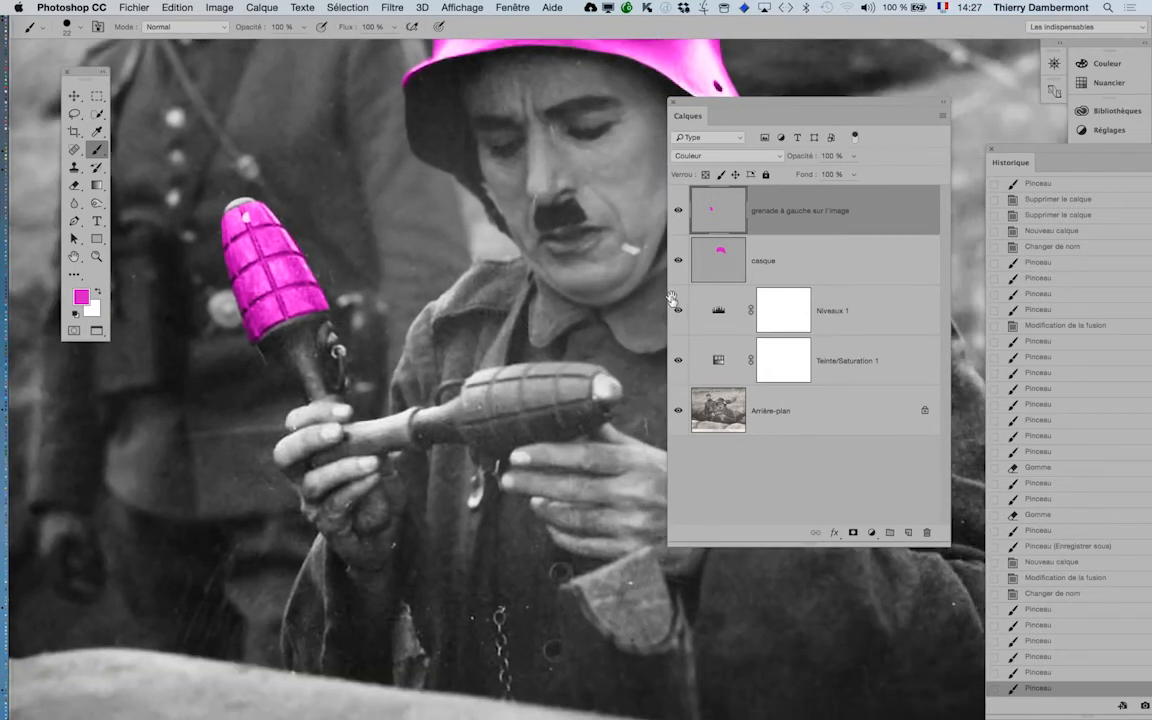
scroll(711, 292, "down", 1)
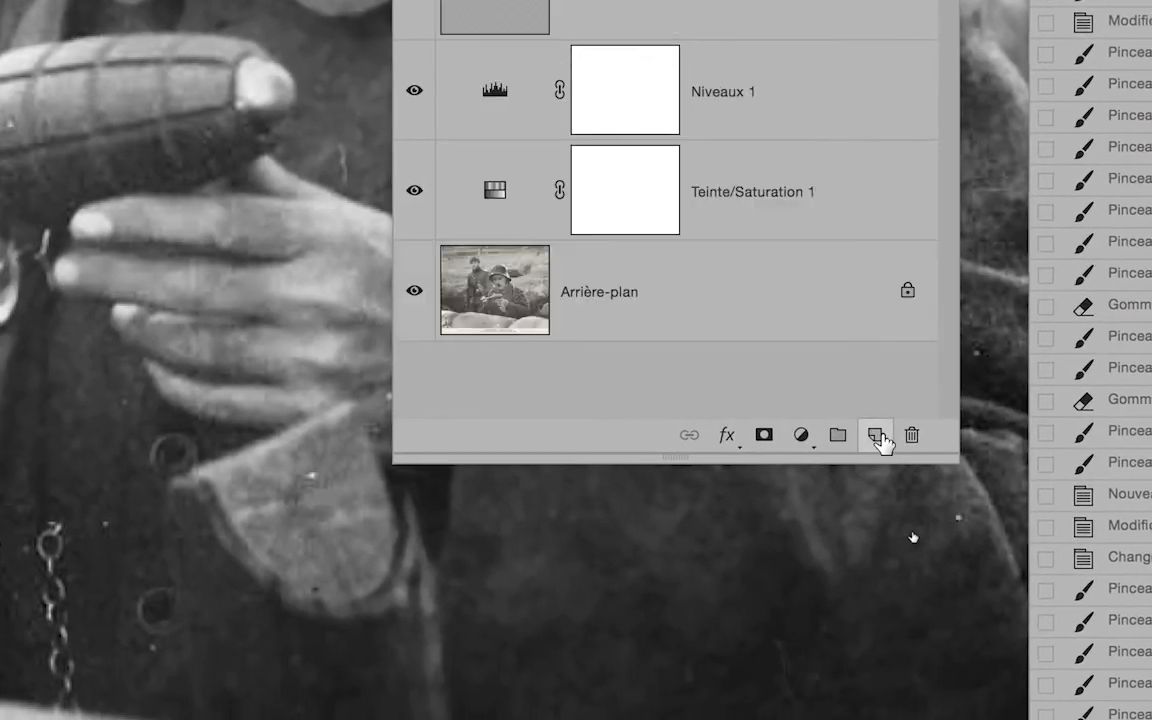
left_click(876, 436)
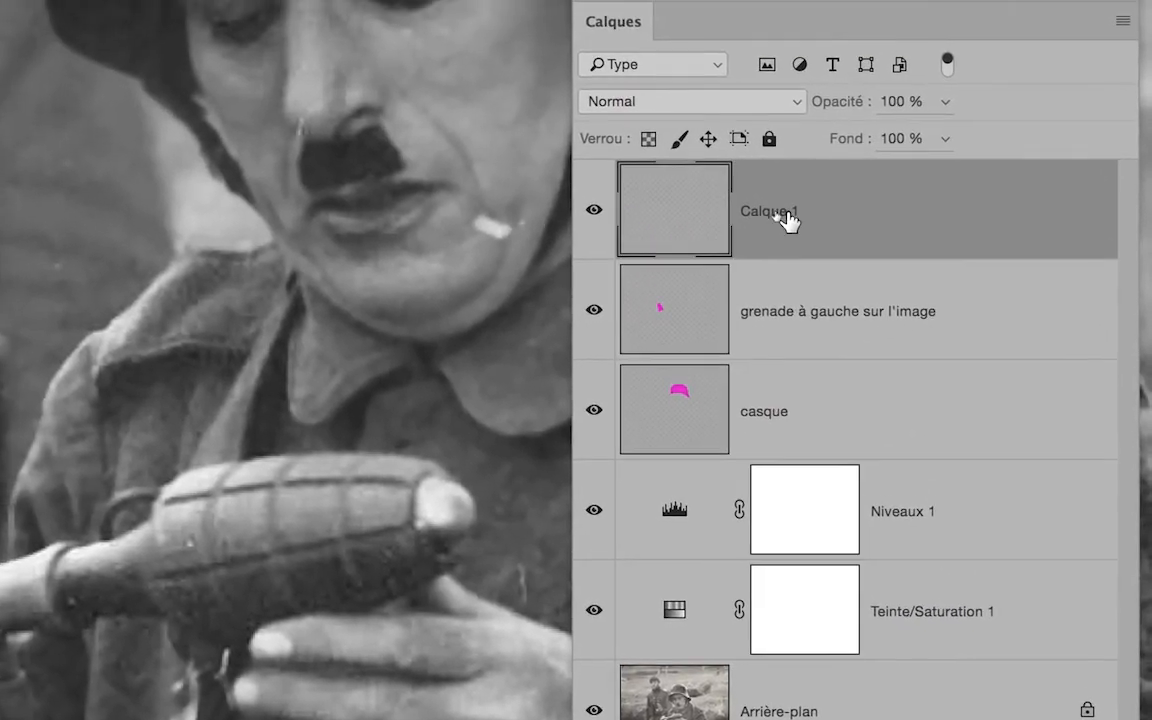
double_click(786, 214)
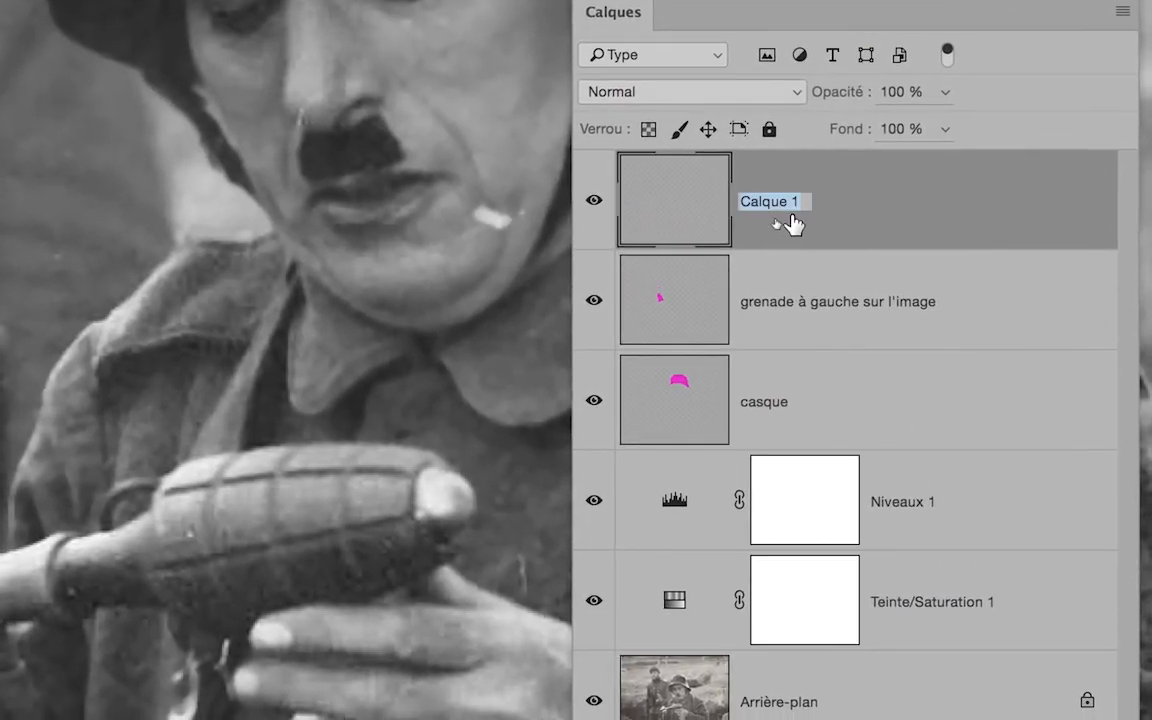
type("grenade à droite sur l")
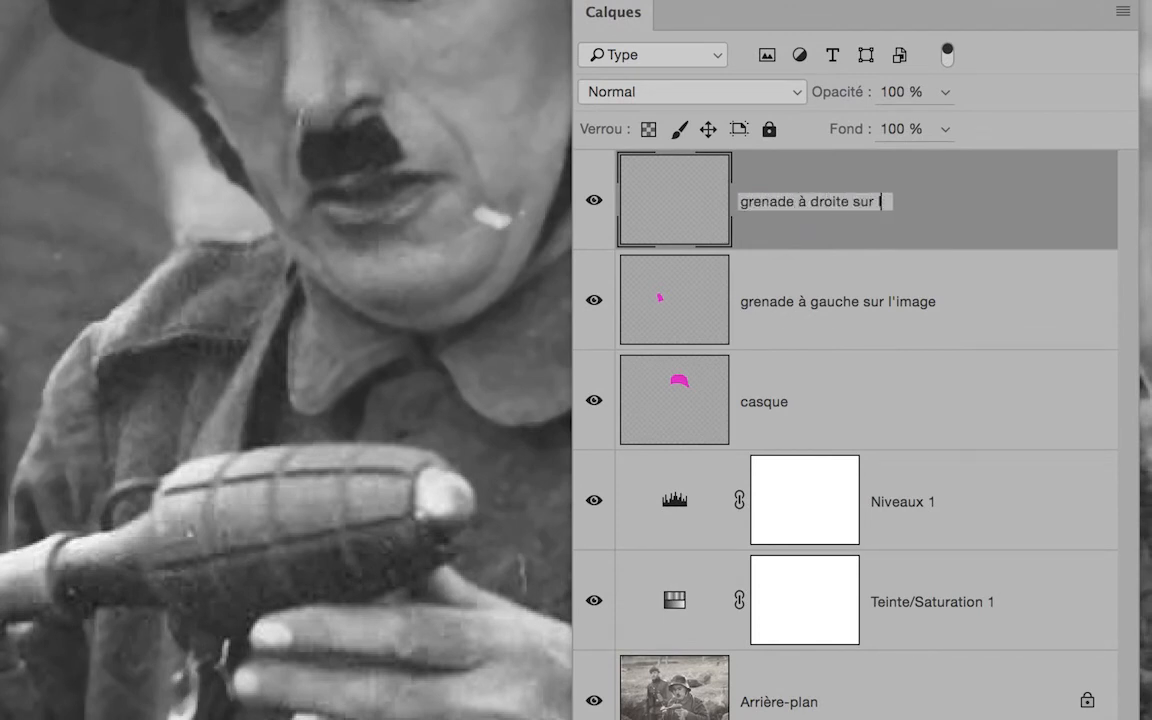
type("'image")
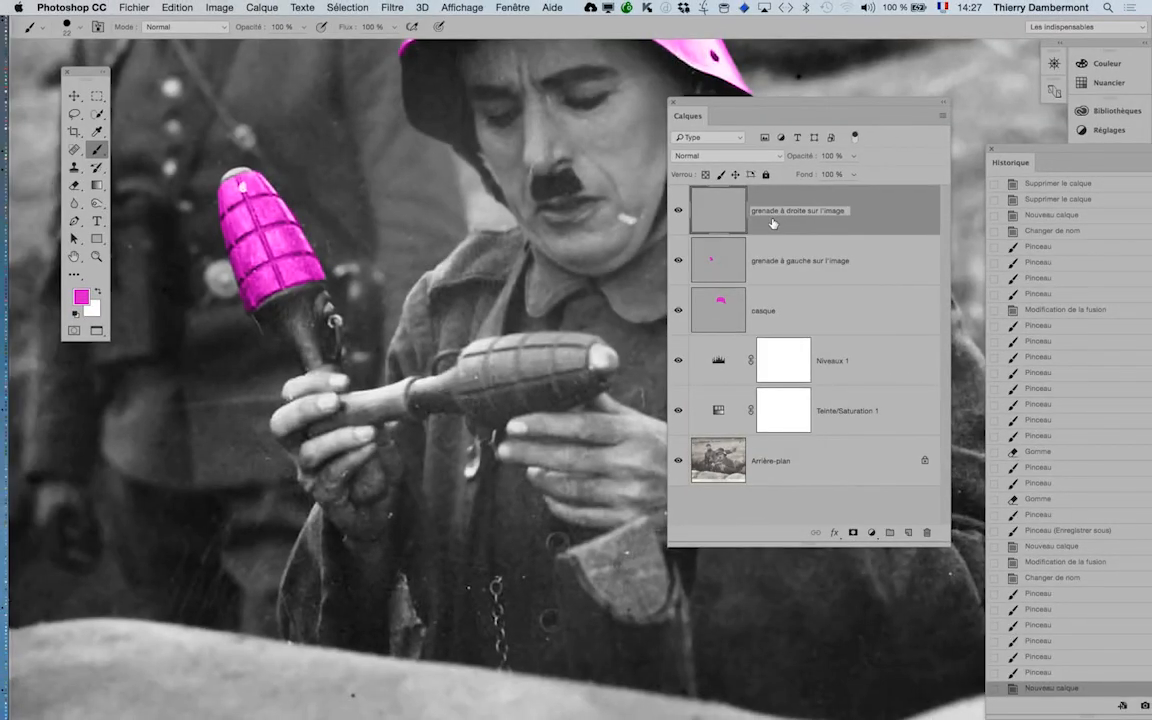
key("Return")
Paint a first magenta dab on the right grenade and set its layer's blend mode to Couleur
scroll(461, 352, "up", 2)
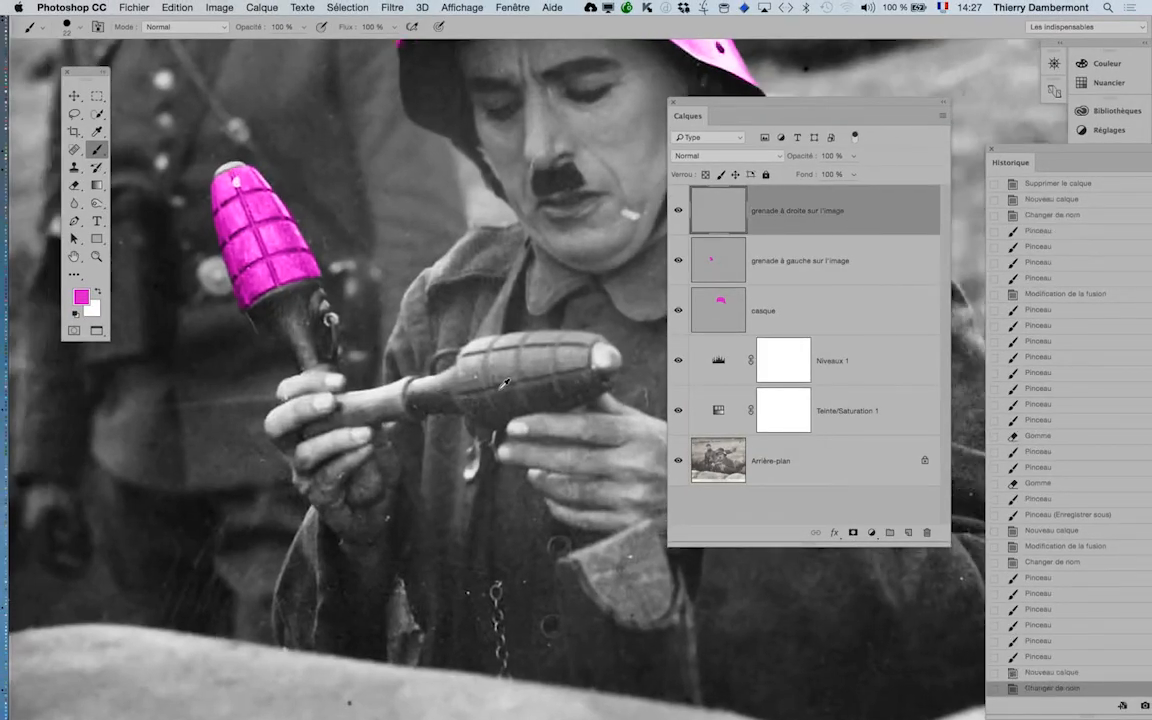
scroll(422, 371, "right", 5)
scroll(345, 340, "up", 4)
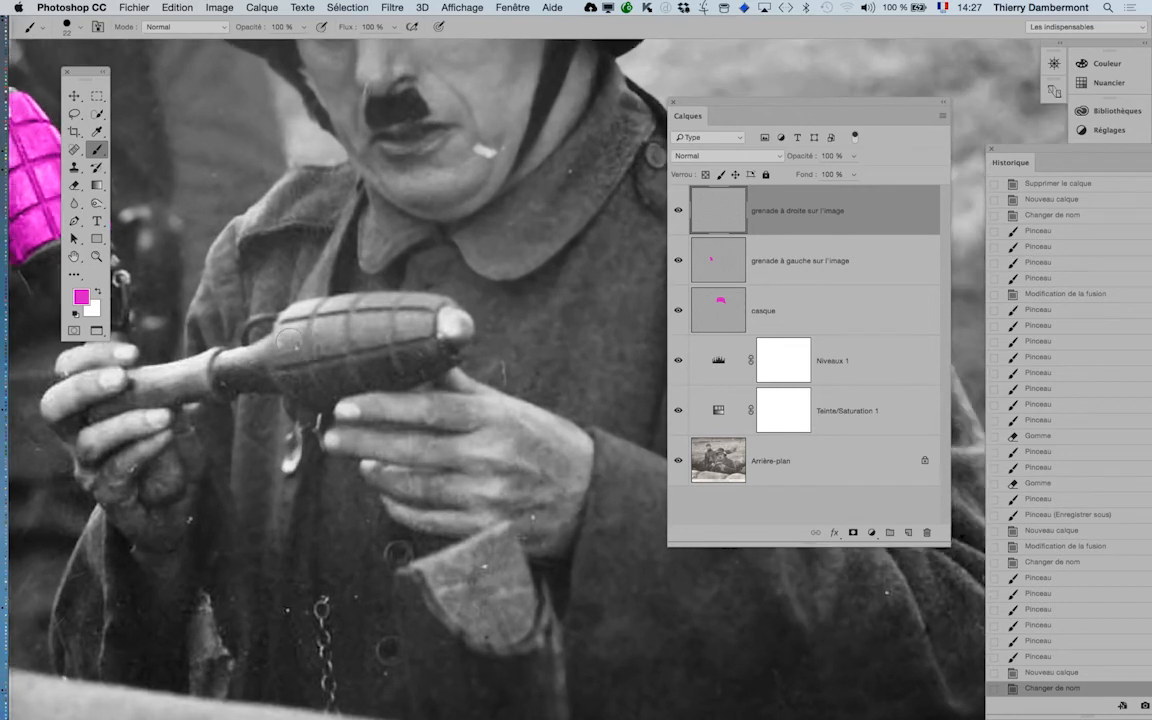
left_click_drag(289, 339, 290, 325)
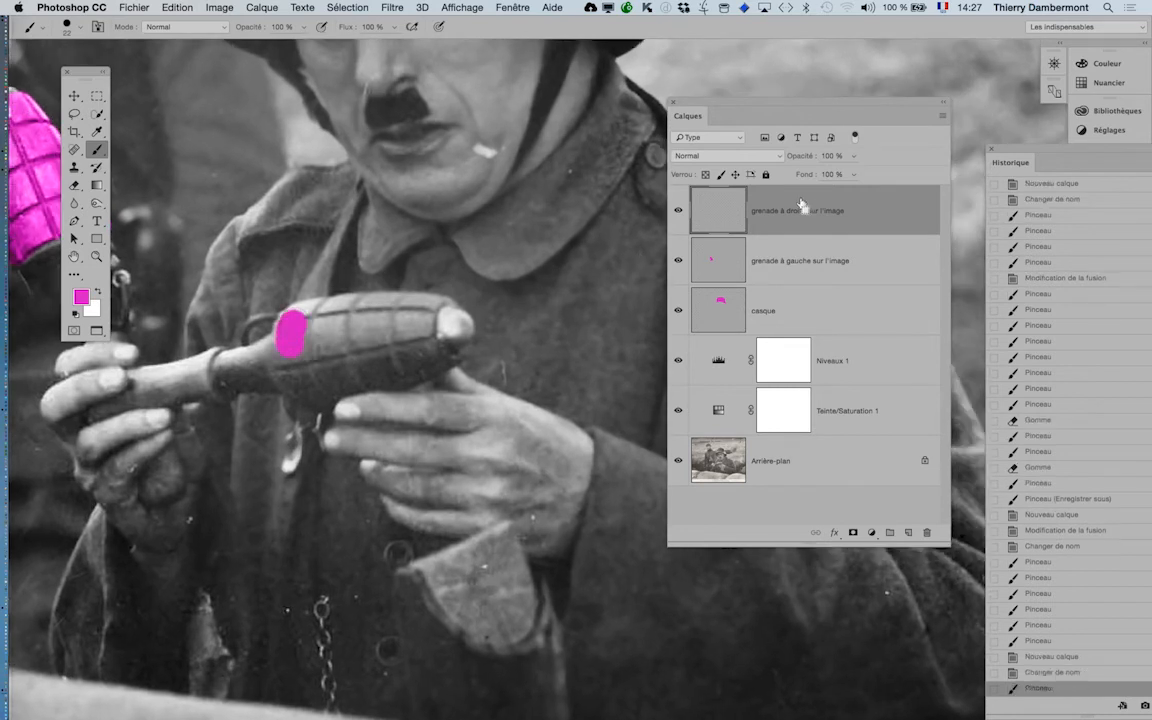
left_click(742, 156)
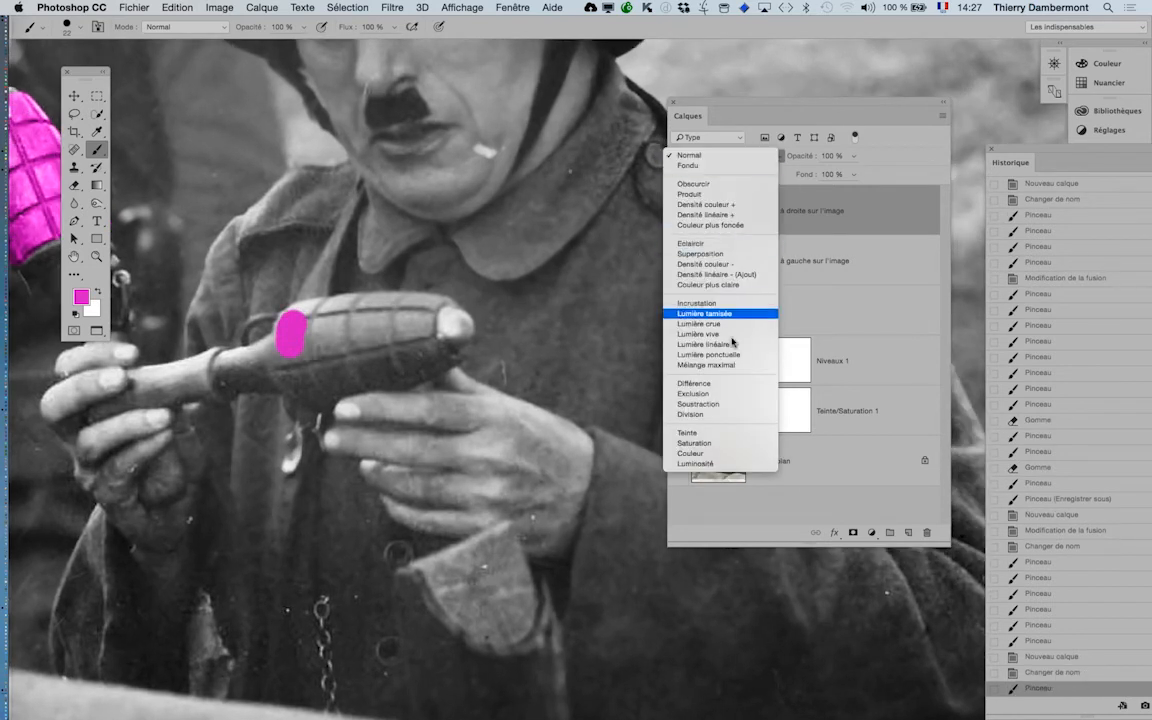
left_click(727, 453)
Paint a magenta border along the right grenade's upper, front, lower and rear edges
scroll(300, 343, "up", 2)
mouse_move(301, 345)
left_mouse_down()
mouse_move(280, 285)
mouse_move(537, 262)
mouse_move(537, 320)
mouse_move(560, 345)
mouse_move(555, 372)
mouse_move(461, 399)
mouse_move(352, 404)
left_mouse_up()
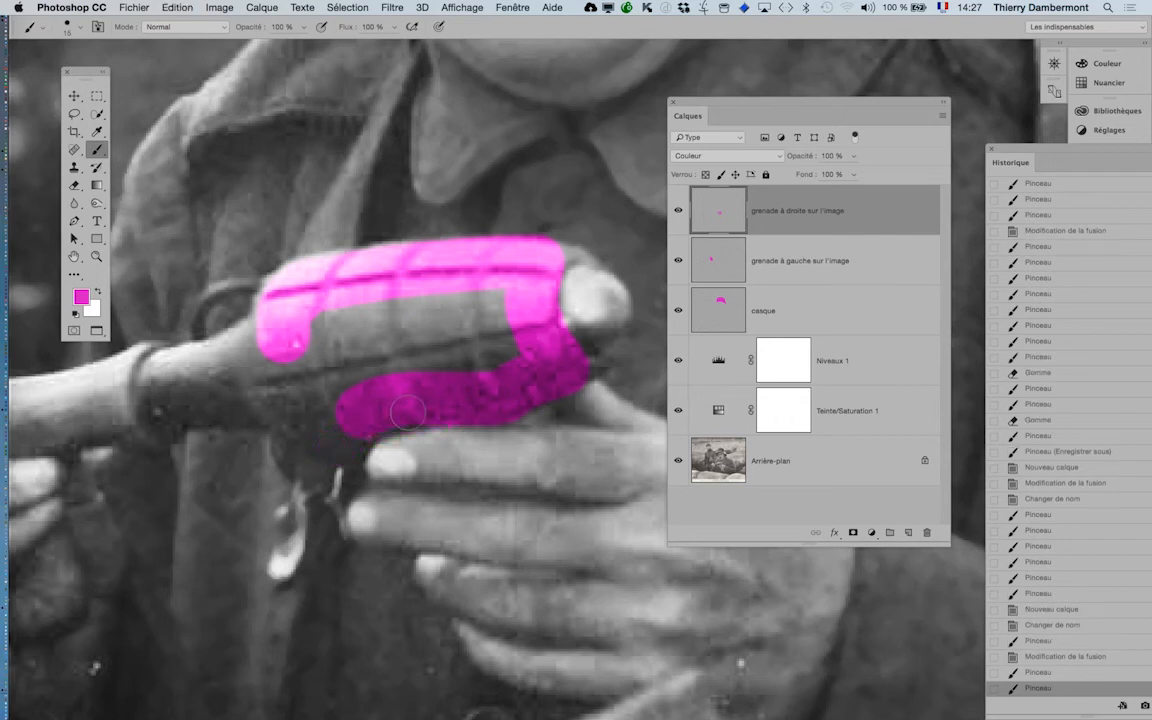
mouse_move(407, 411)
left_mouse_down()
mouse_move(339, 452)
mouse_move(294, 412)
left_mouse_up()
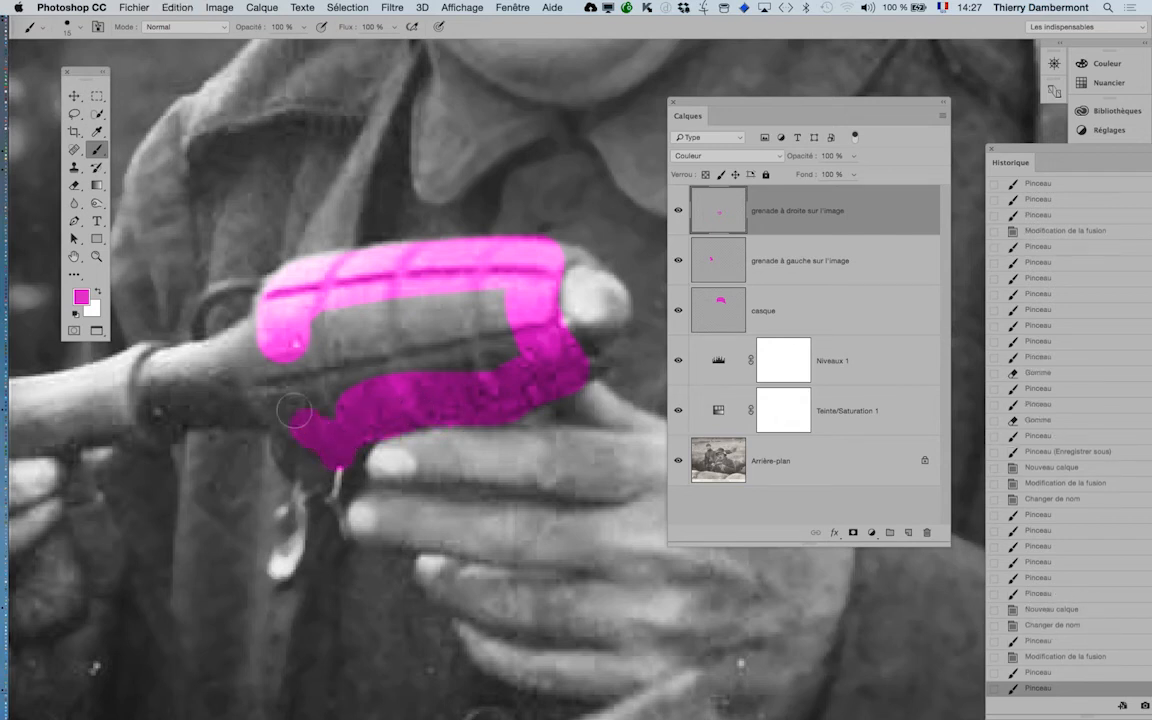
left_click_drag(275, 327, 265, 354)
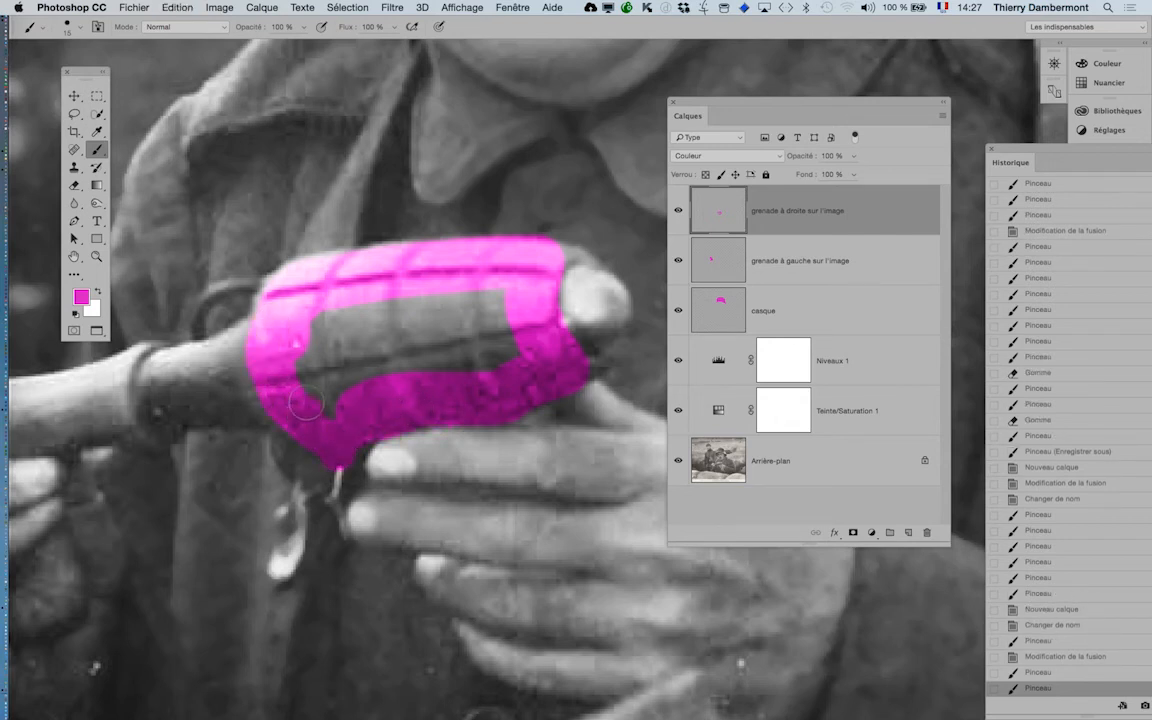
left_click_drag(307, 404, 280, 368)
Extend the magenta to the right grenade's upper front corner and fill the remaining grey area of its body
left_click_drag(504, 287, 487, 290)
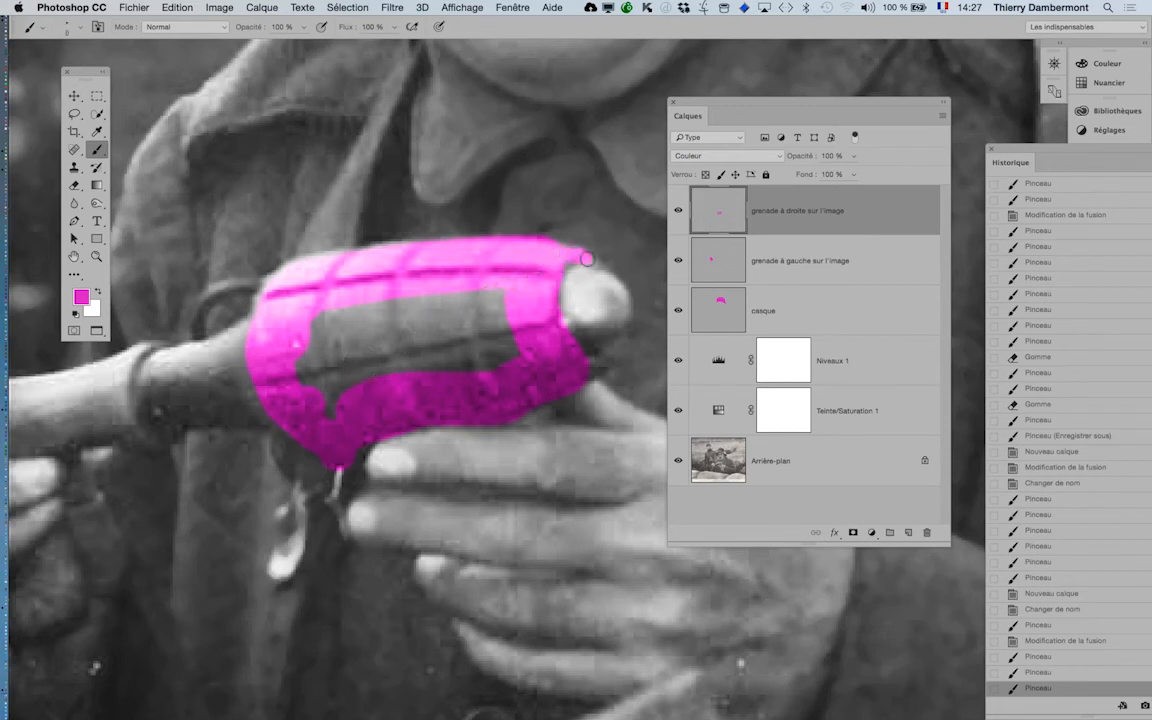
left_click_drag(551, 288, 520, 363)
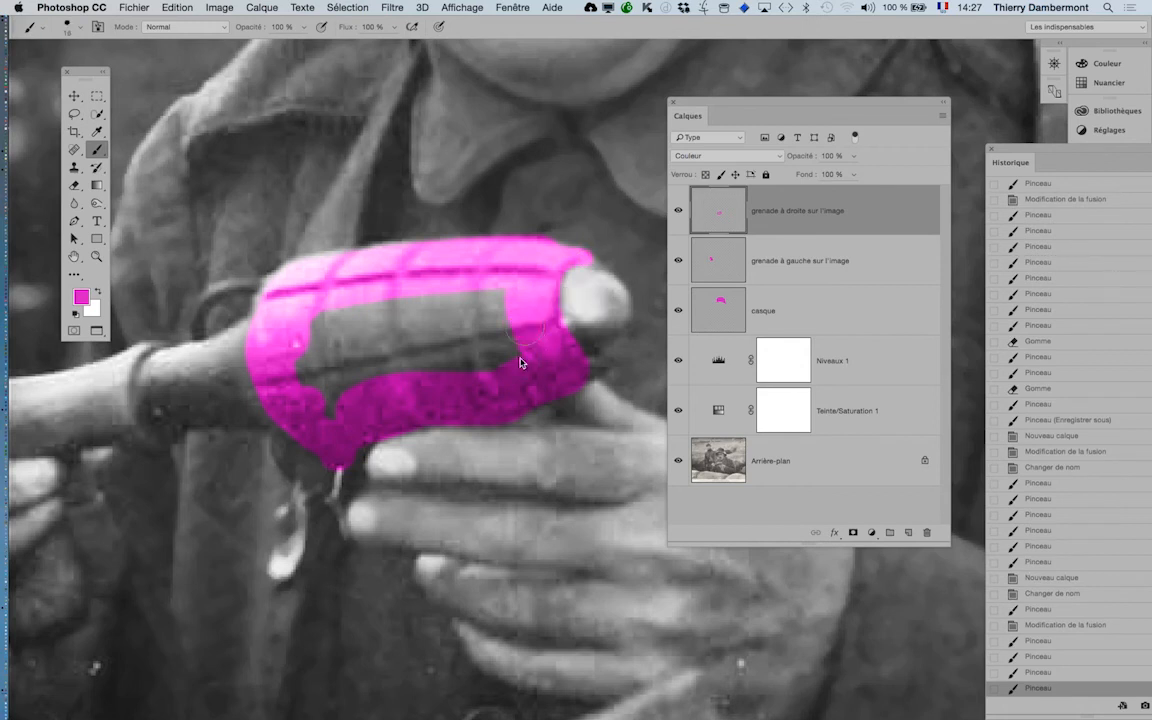
mouse_move(496, 308)
left_mouse_down()
mouse_move(401, 318)
mouse_move(285, 300)
left_mouse_up()
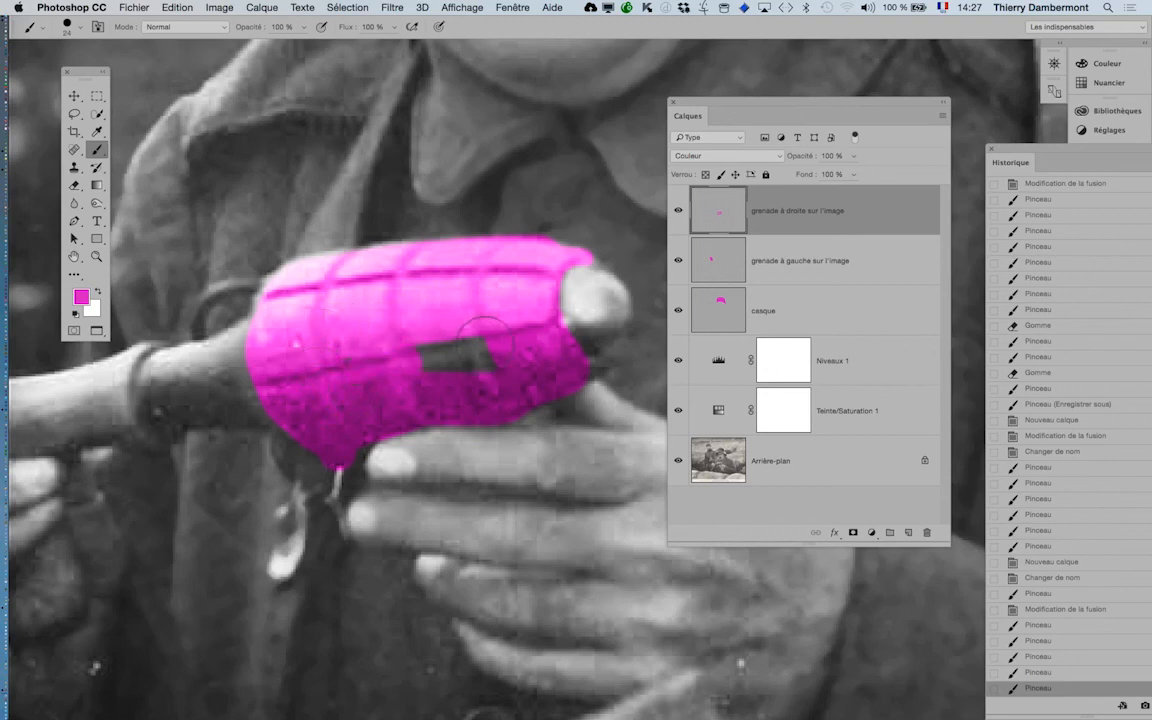
left_click_drag(393, 362, 396, 364)
Erase the excess magenta along the right grenade's lower rear edge with the Eraser
left_click(463, 417, "alt")
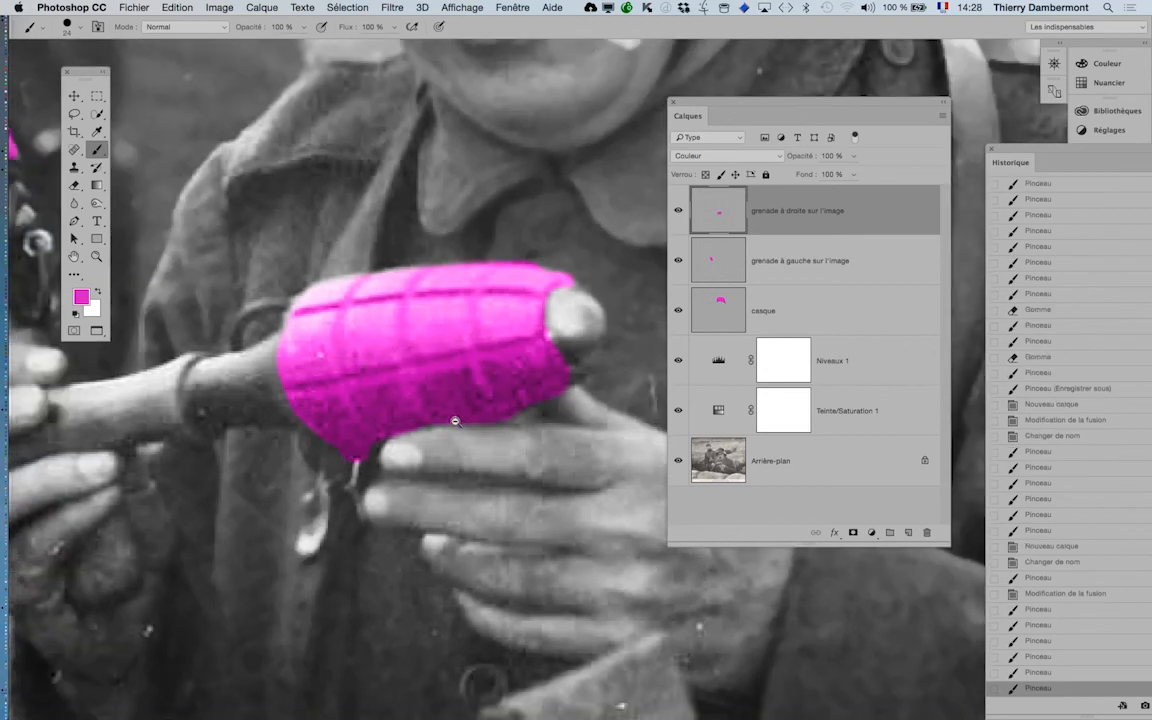
left_click(458, 421, "alt")
left_click(73, 187)
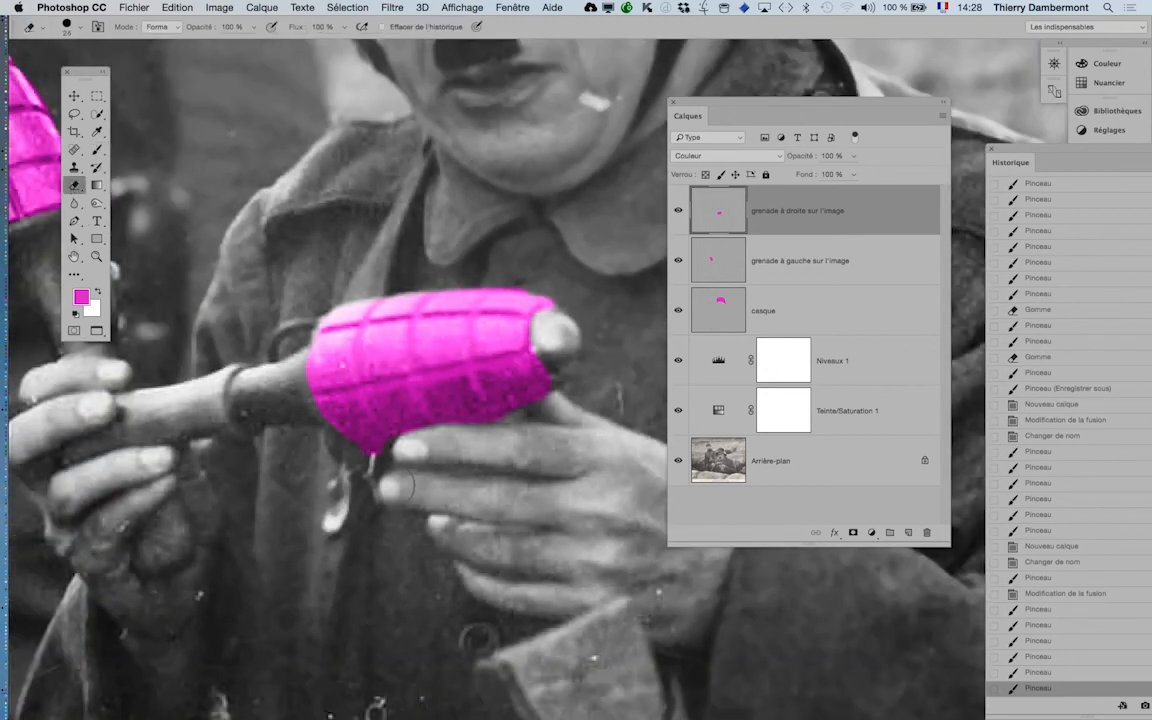
left_click_drag(324, 446, 357, 477)
scroll(442, 518, "down", 3)
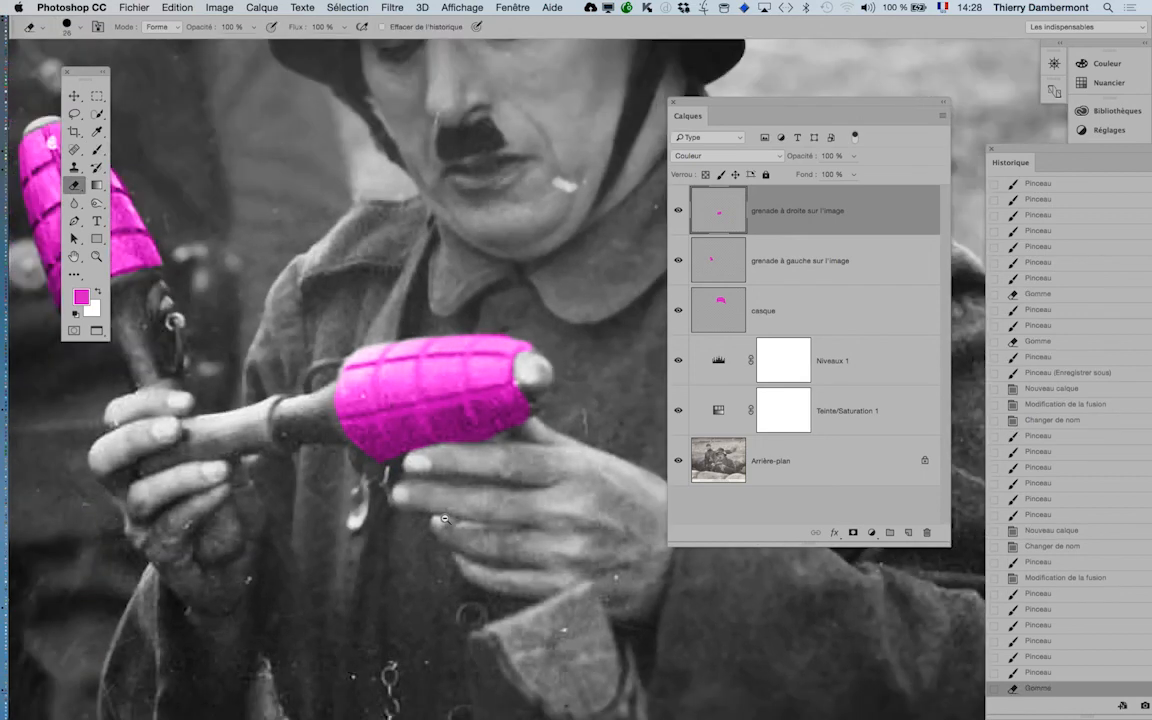
Open the Save As dialog for the image and start editing the number in the file name the-great-dictator--02.psd
left_click(130, 7)
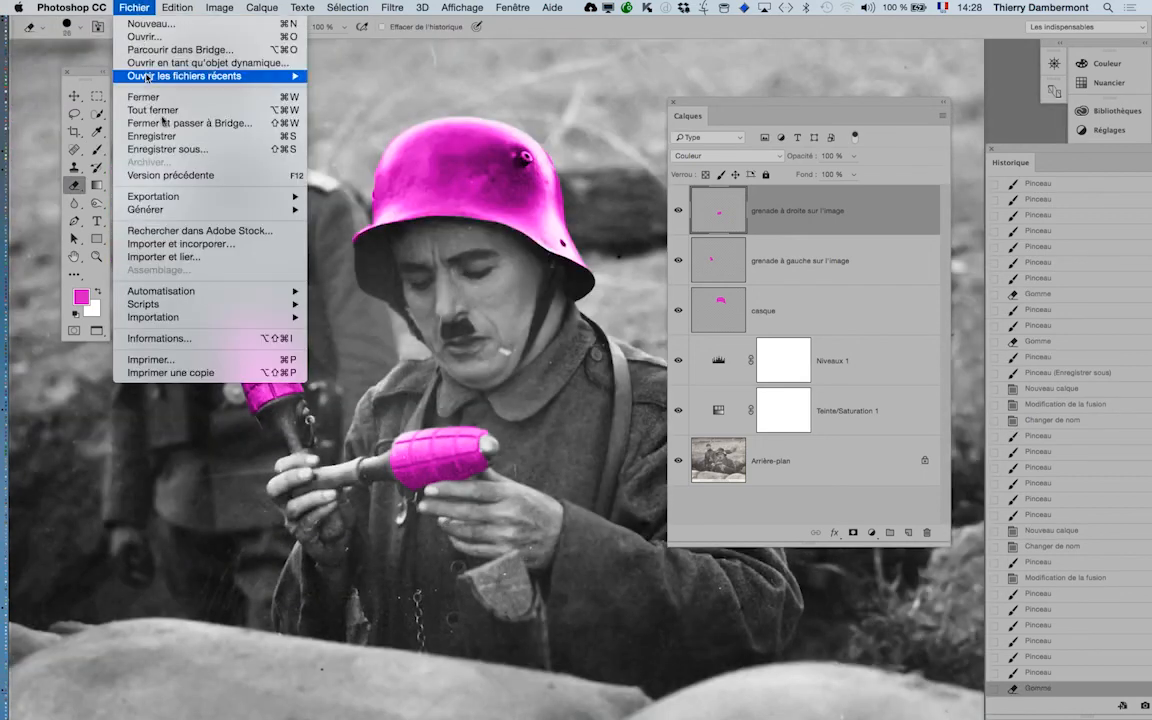
left_click(163, 139)
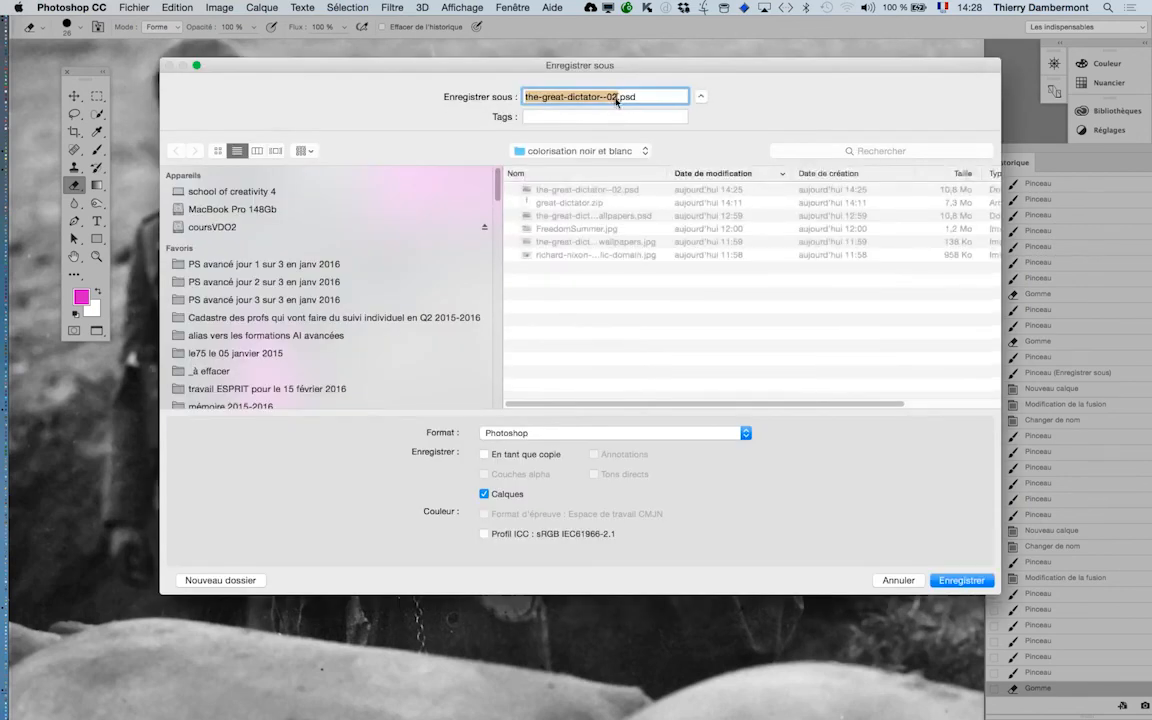
left_click(617, 100)
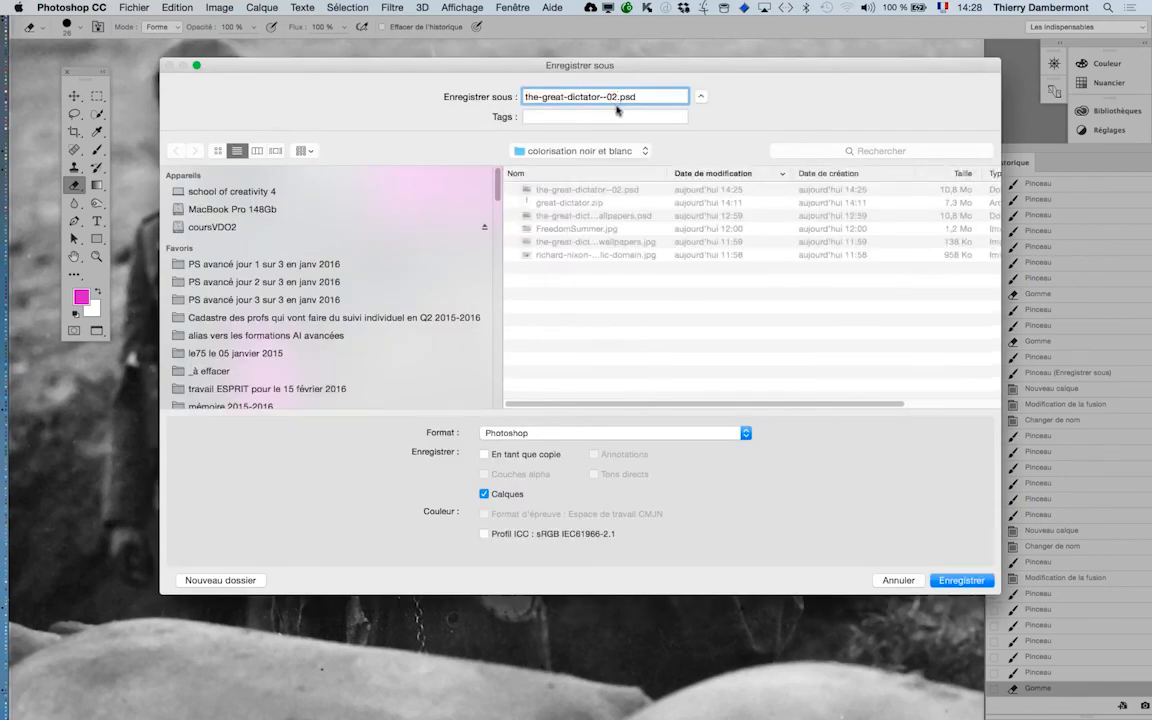